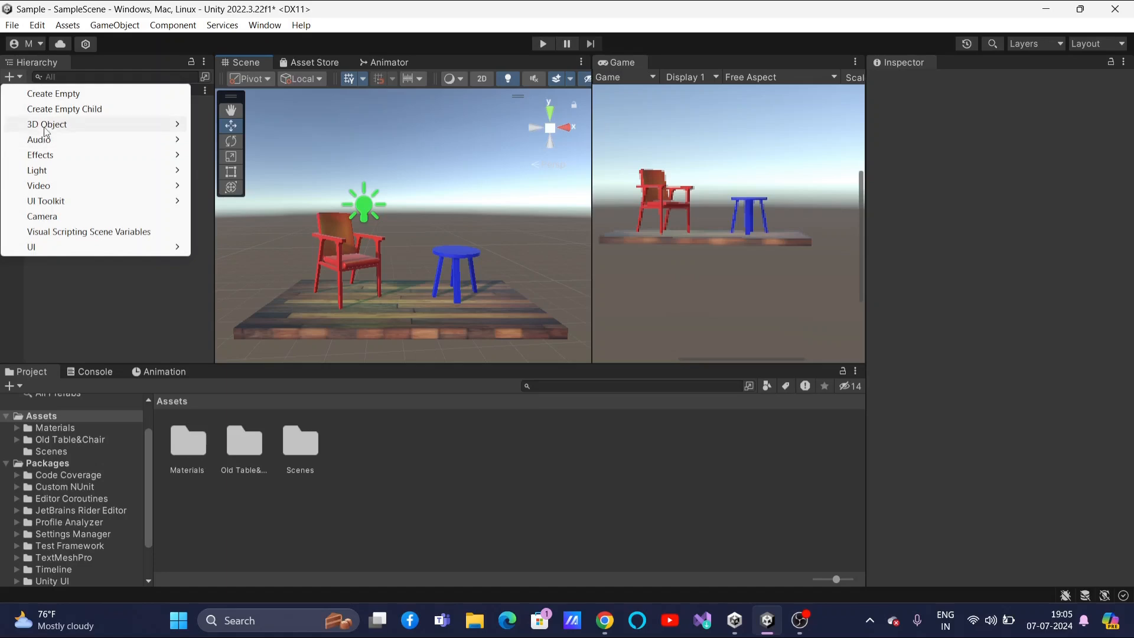
Add a new cube to the scene and scale it to about 0.57 in X and 0.77 in Y
click(221, 124)
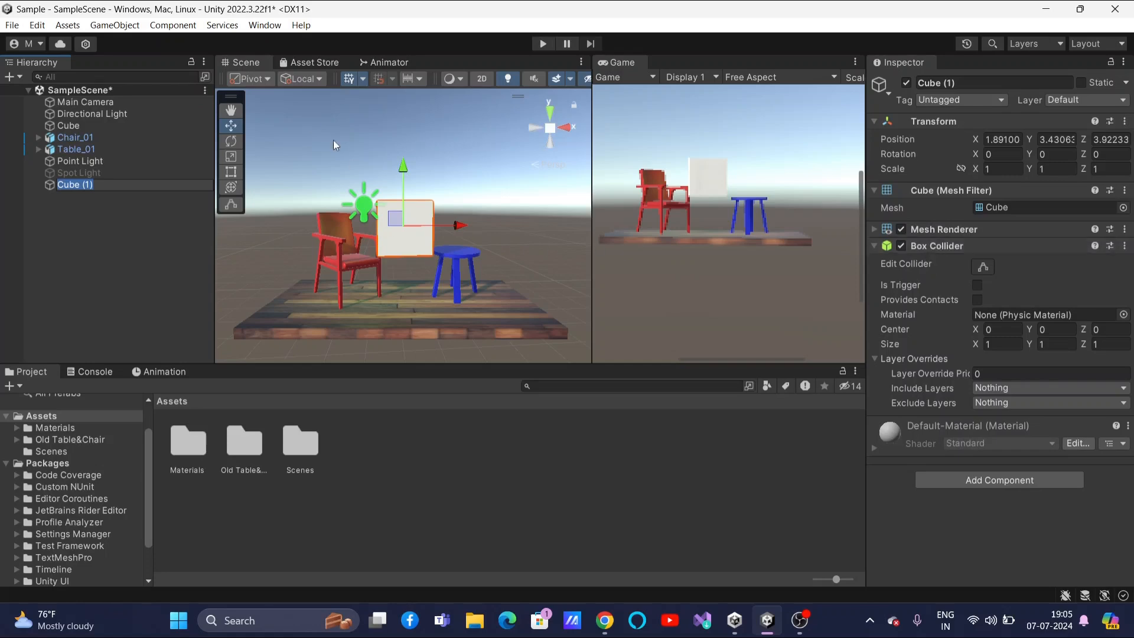
click(231, 172)
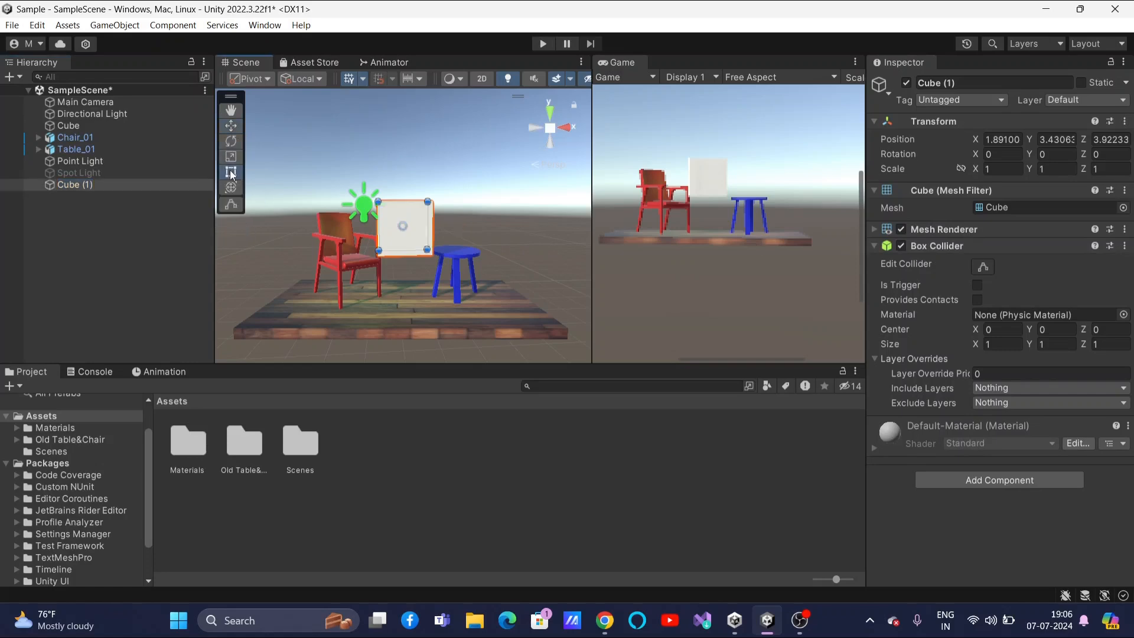
click(231, 156)
drag(406, 166, 406, 178)
drag(468, 225, 431, 227)
click(229, 126)
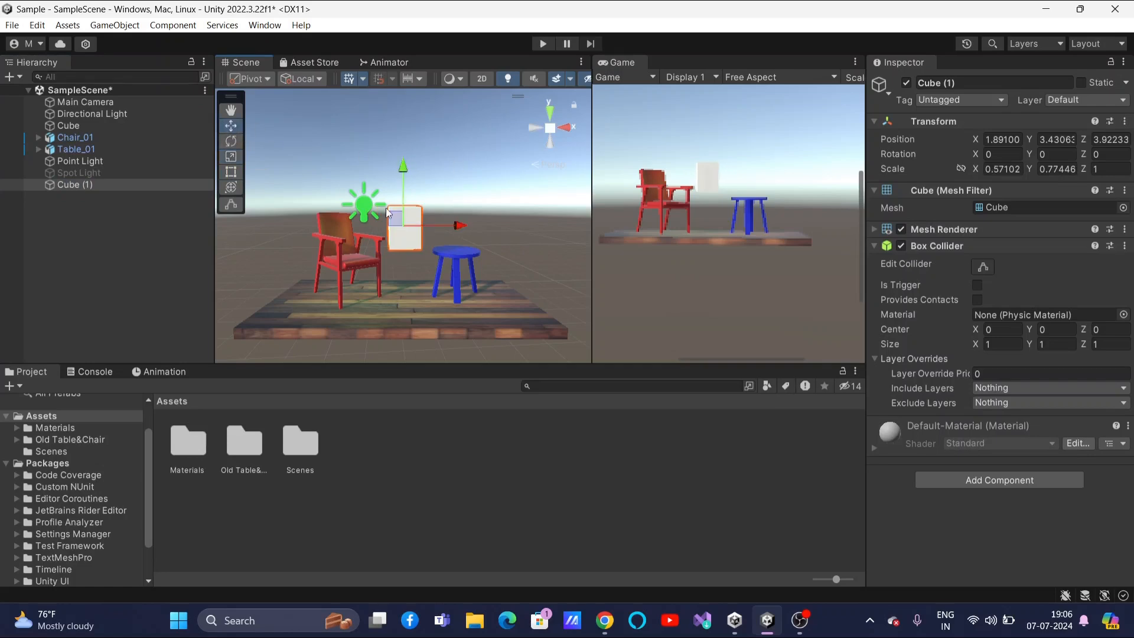
Rotate the new cube about -8 degrees around the Y axis and deselect it
click(230, 141)
mouse_move(406, 228)
mouse_down()
mouse_move(398, 234)
mouse_move(416, 234)
mouse_up()
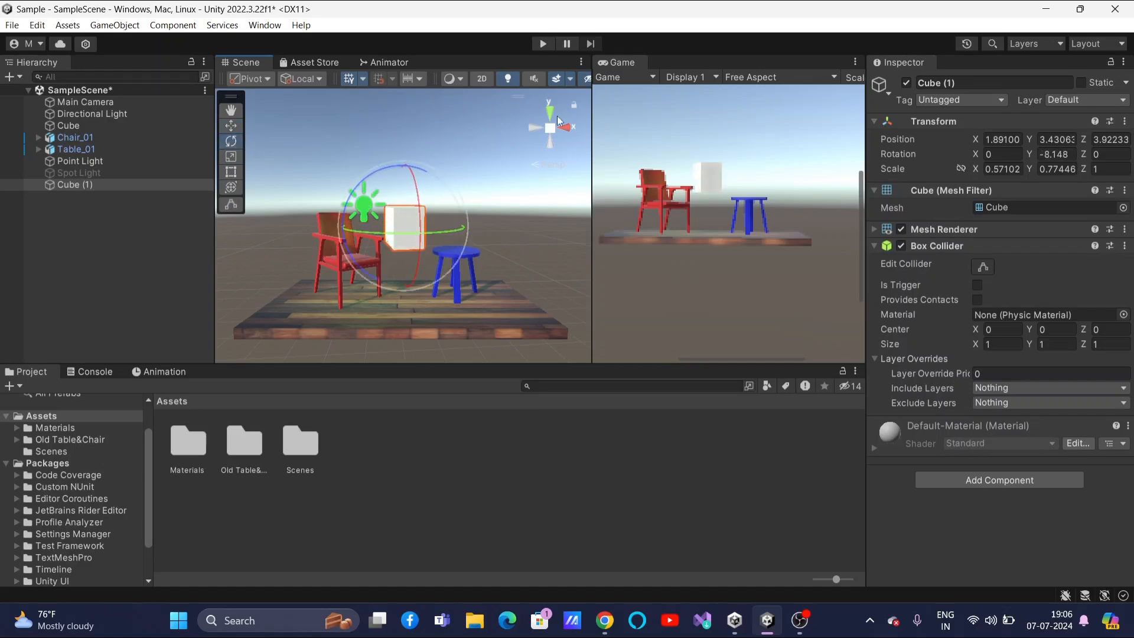
click(486, 202)
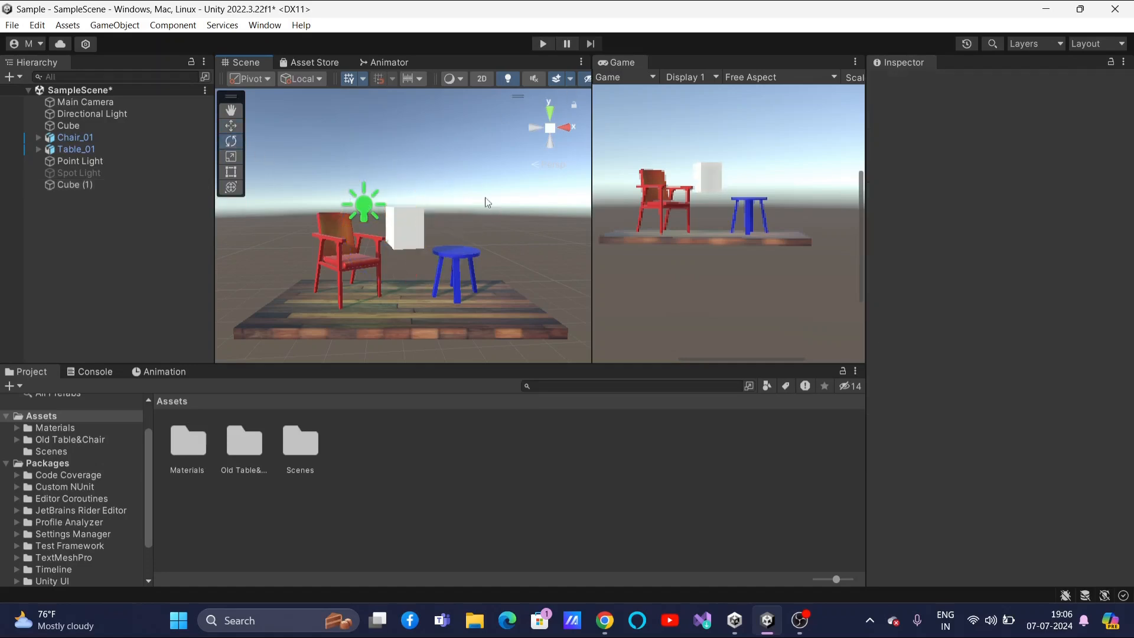
Play the scene to check how the floating cube behaves without physics, and stop playback
click(543, 44)
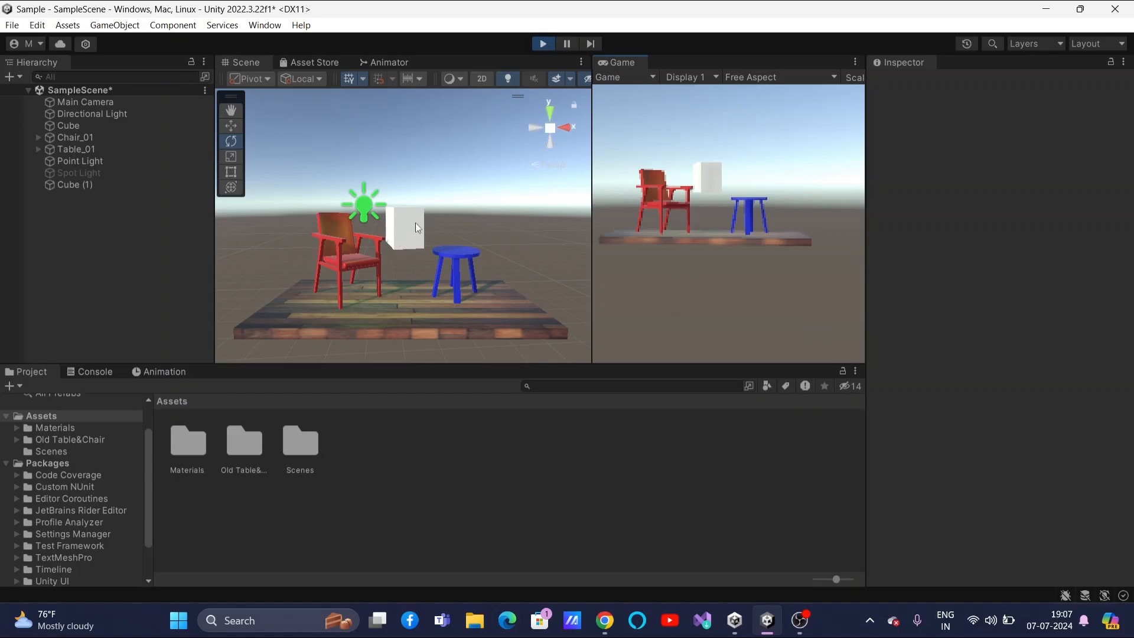
click(543, 44)
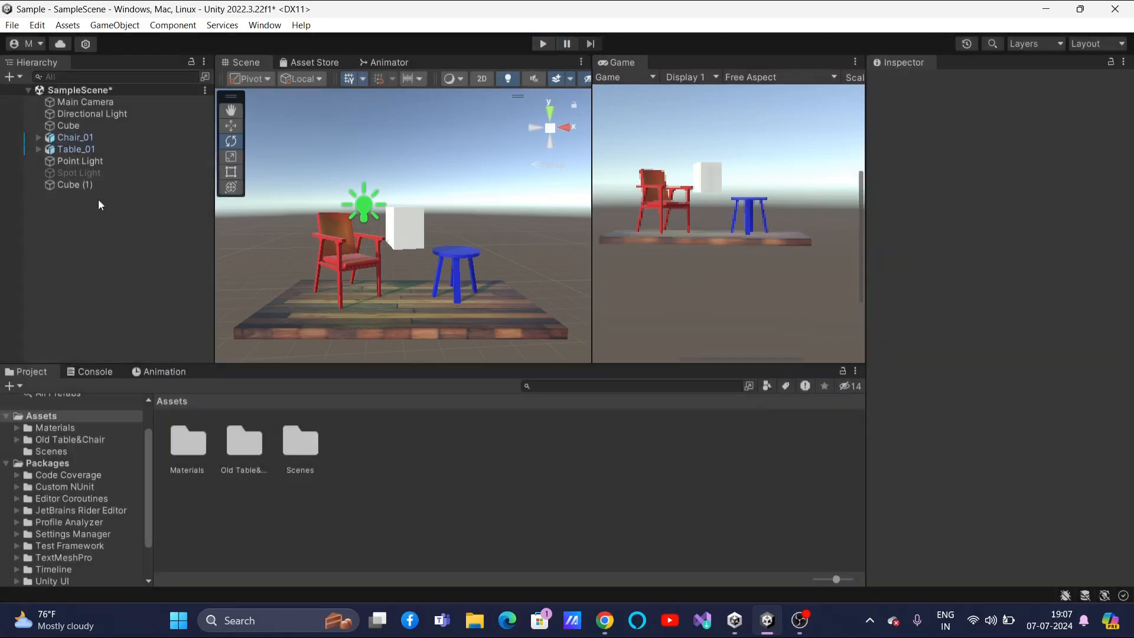
Apply the green "cube" material from the Materials folder to the new cube, Cube (1)
click(97, 184)
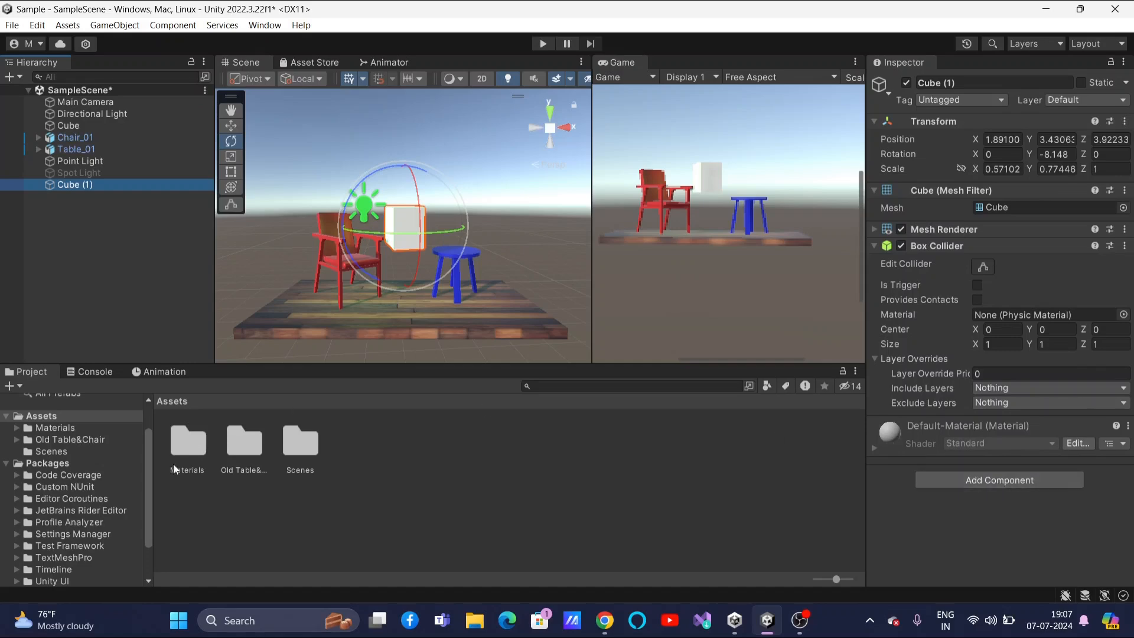
double_click(190, 444)
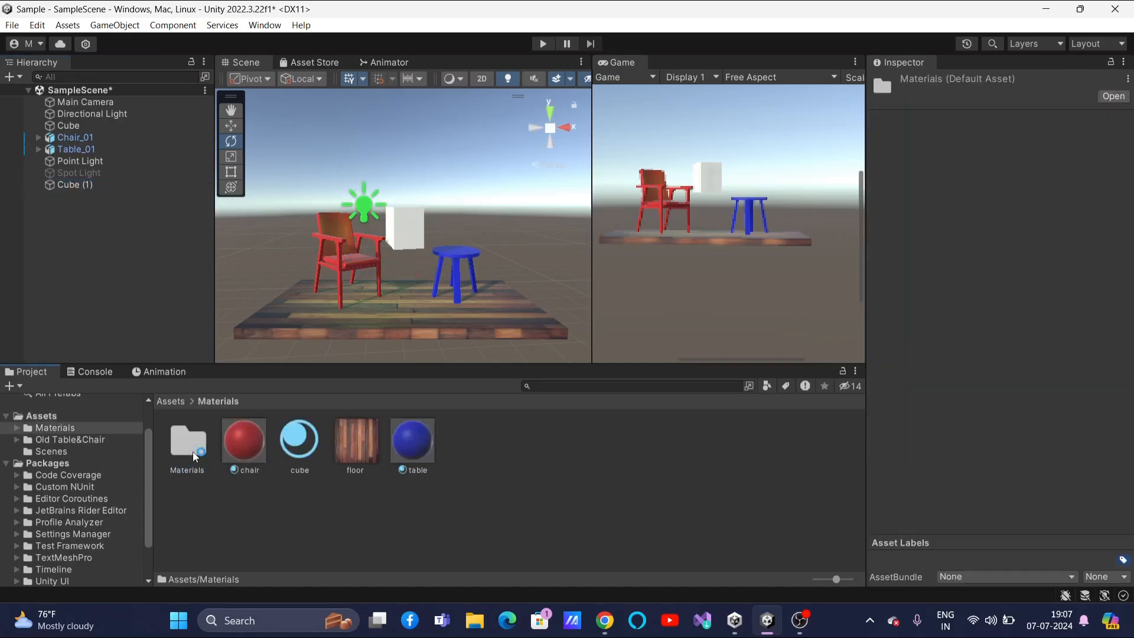
click(304, 440)
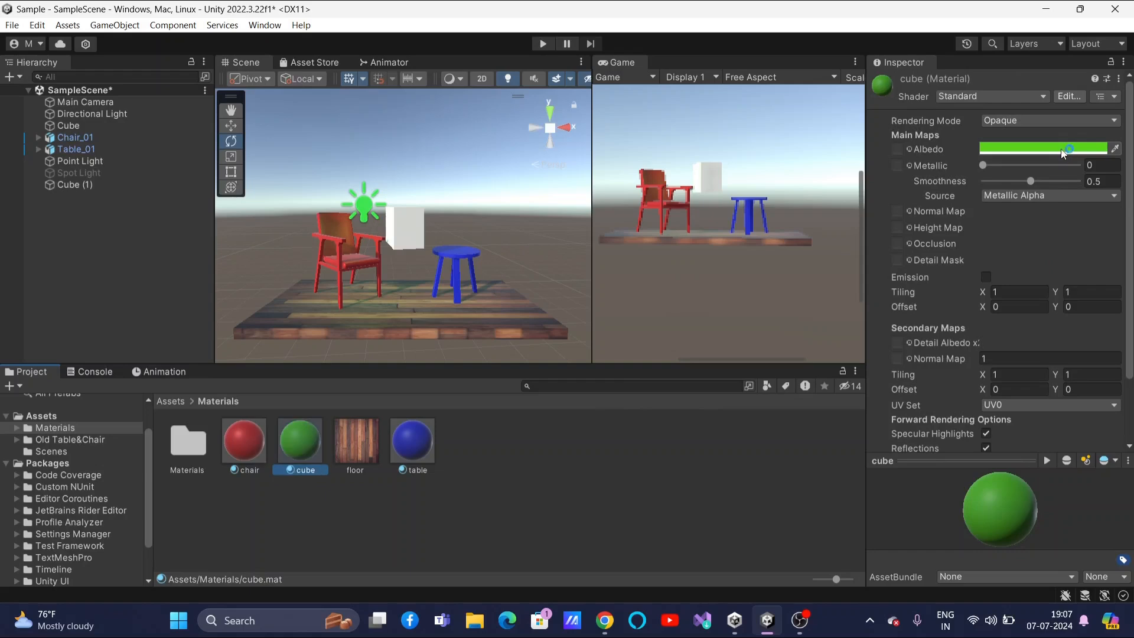
click(544, 498)
drag(295, 445, 399, 238)
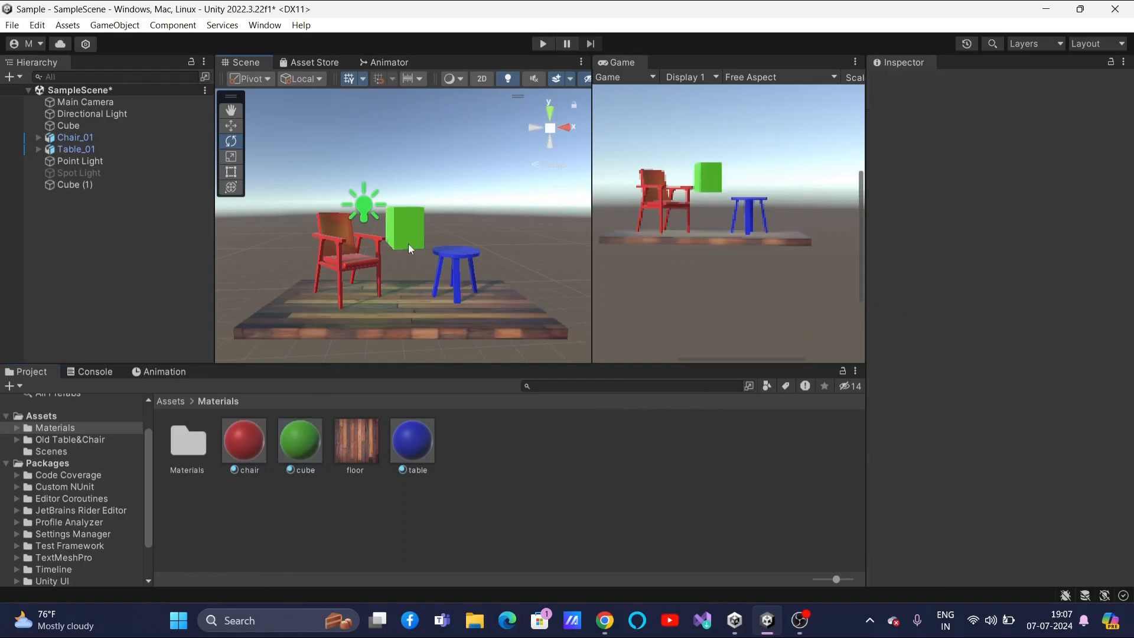
Add a Rigidbody component to the green cube
click(408, 230)
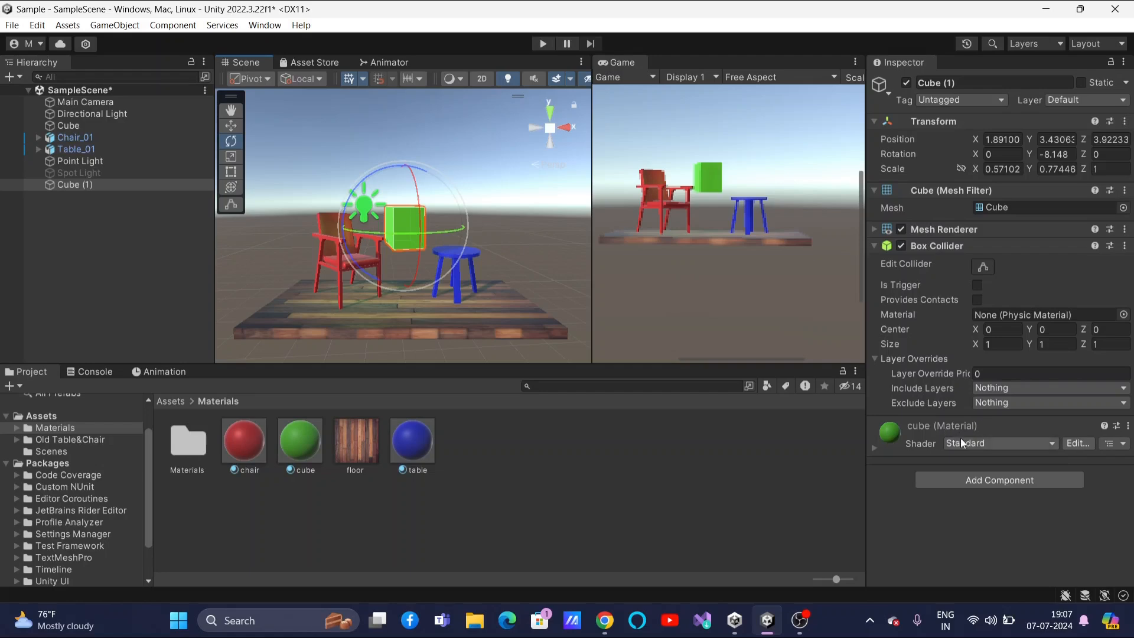
click(1015, 480)
click(951, 380)
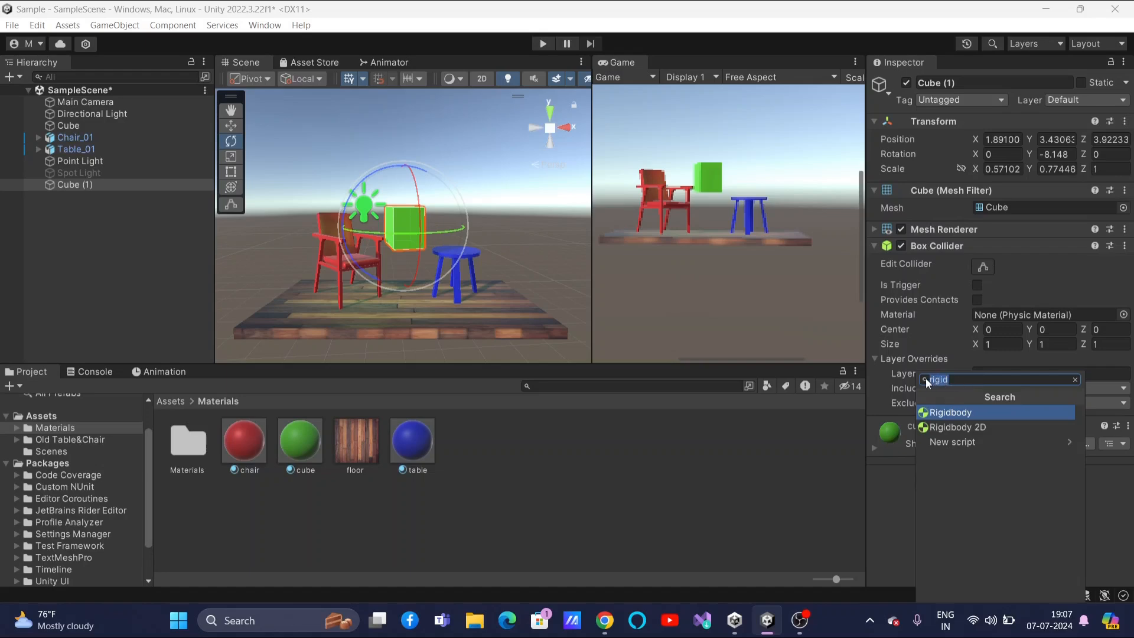
text(rigid)
click(982, 412)
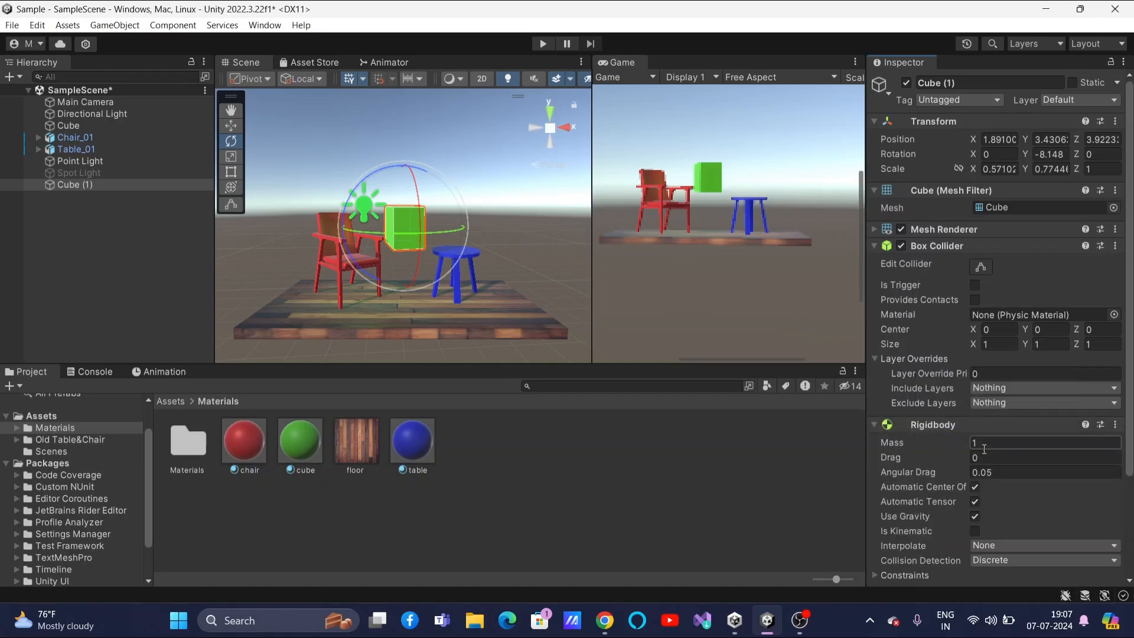
Review the green cube's Rigidbody settings and its Interpolate options, leaving Interpolate at None
scroll(985, 452, down, 3)
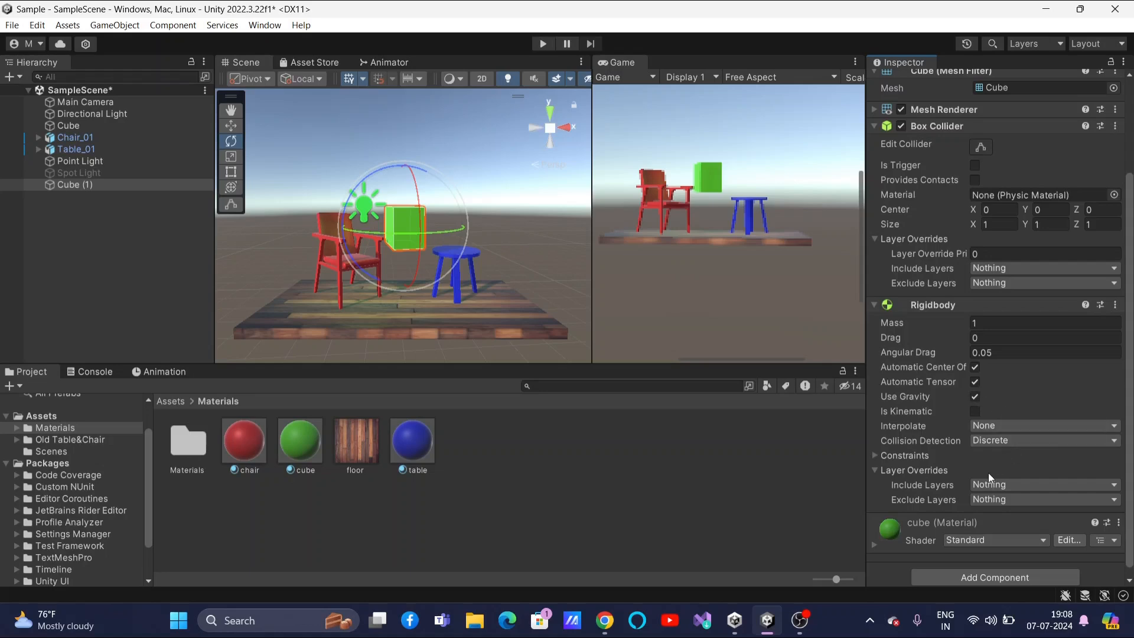
scroll(987, 471, down, 1)
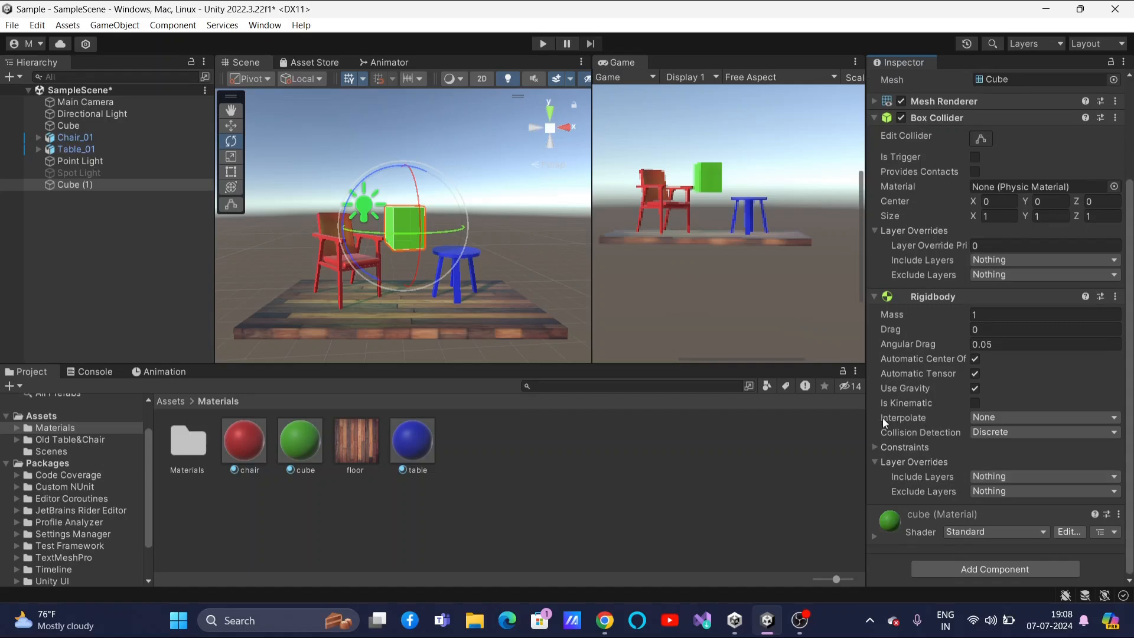
click(1115, 417)
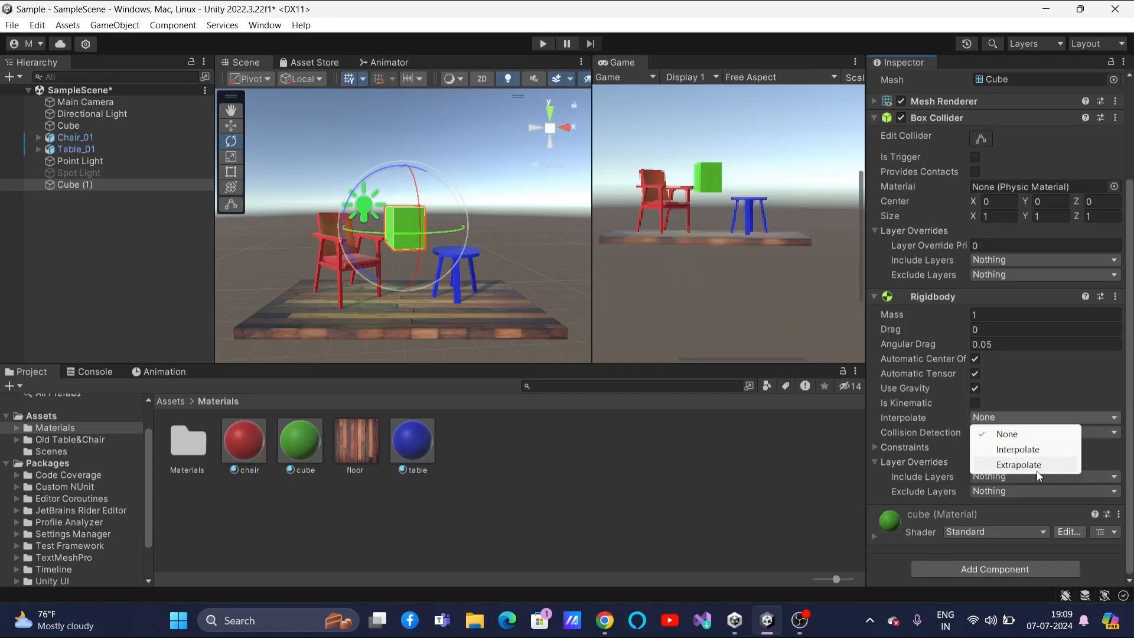
click(1033, 434)
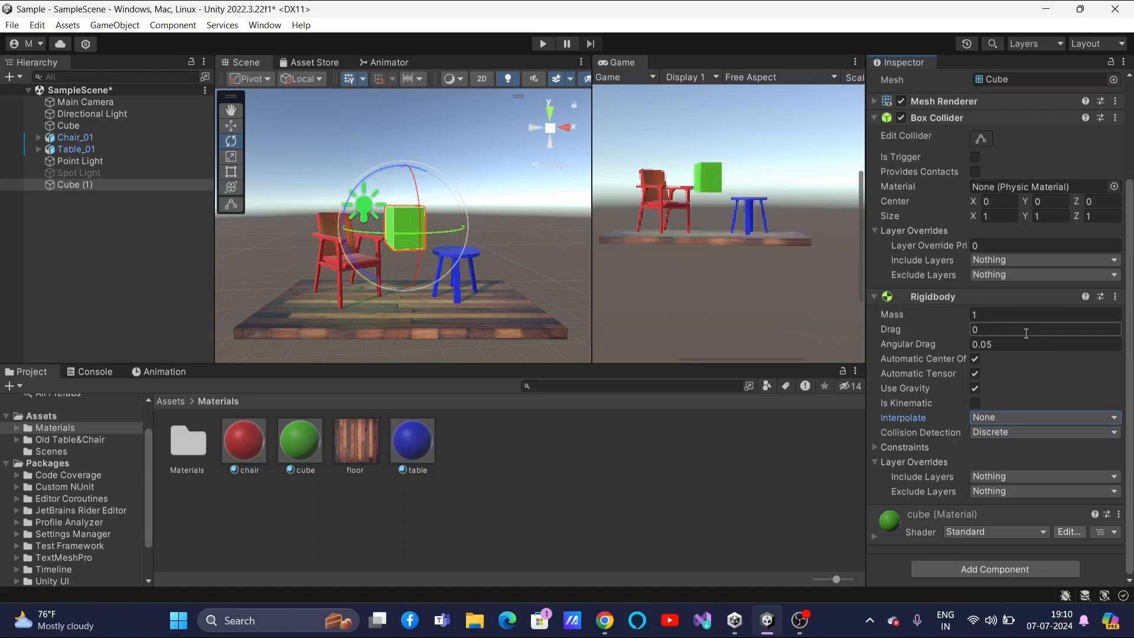
Deselect the cube, play the scene to test its fall under gravity, and stop playback
click(301, 151)
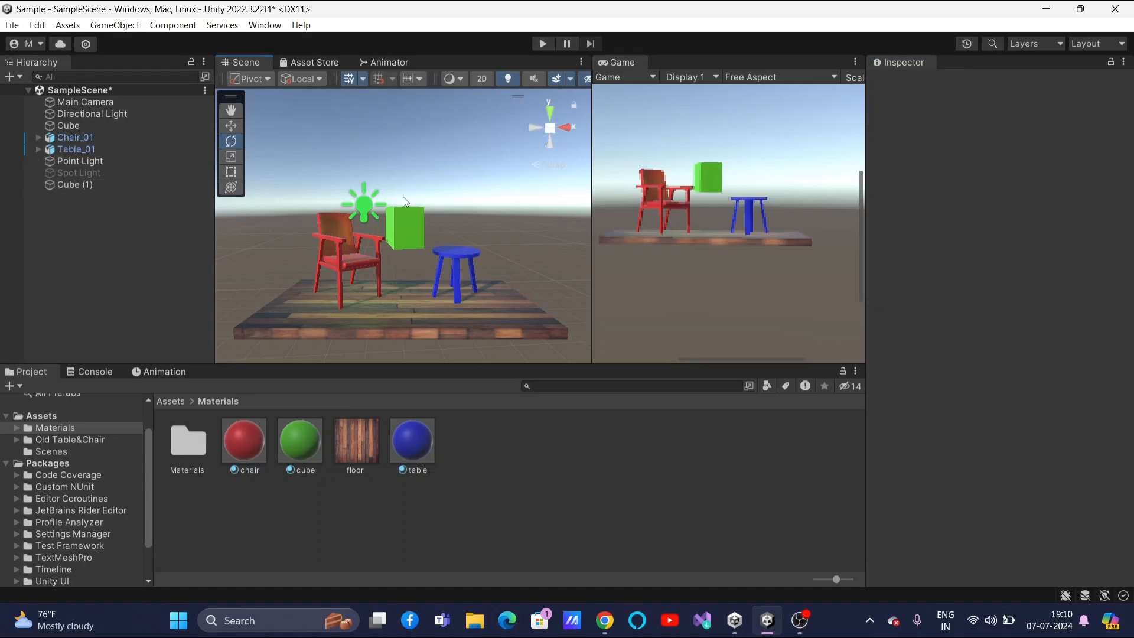
click(544, 43)
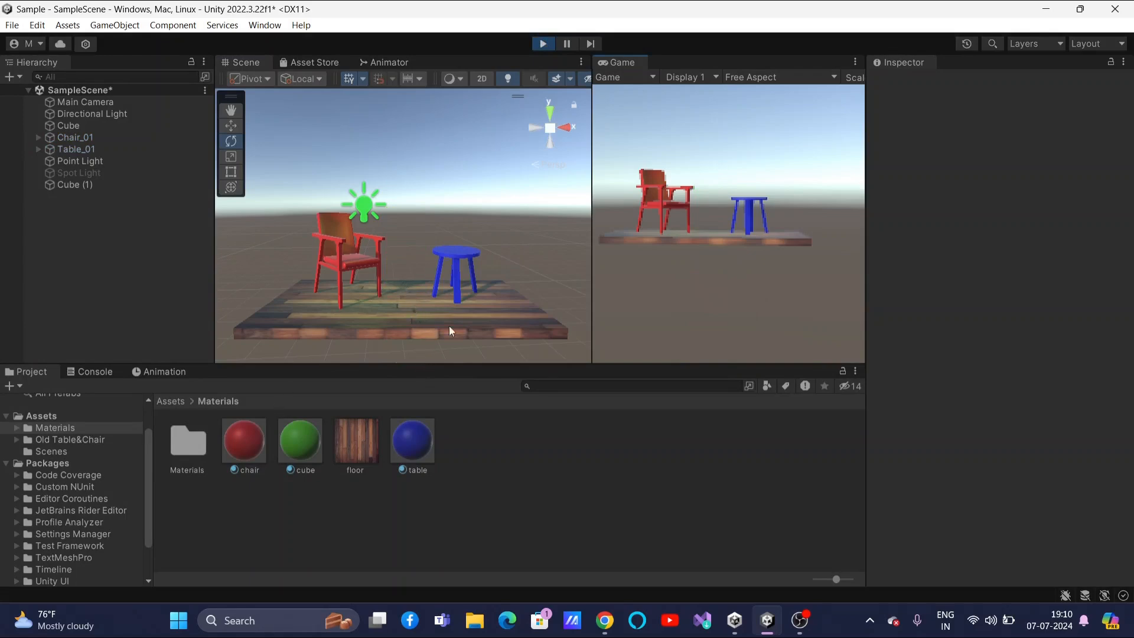
click(544, 44)
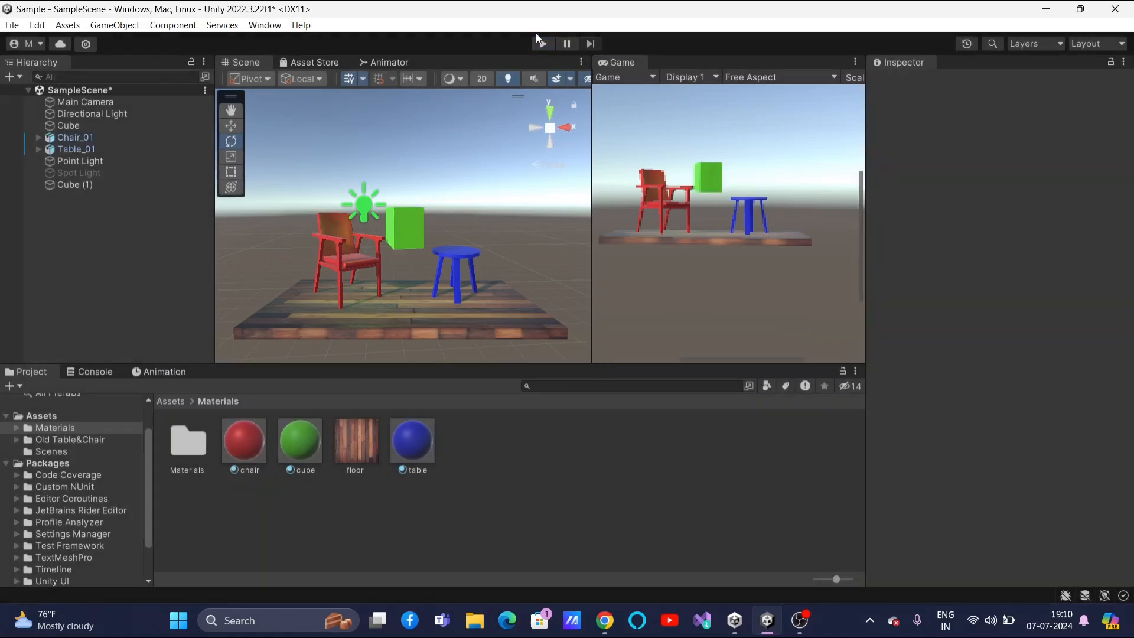
Select the green cube and play the scene again to watch its Transform values during the fall, and stop playback
click(407, 232)
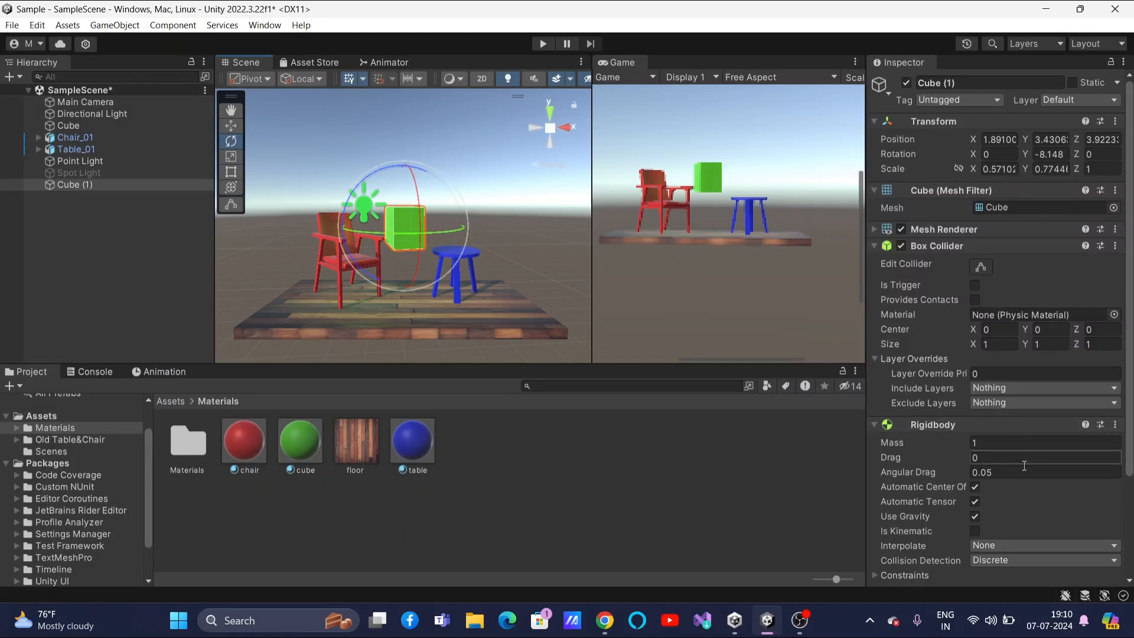
click(543, 43)
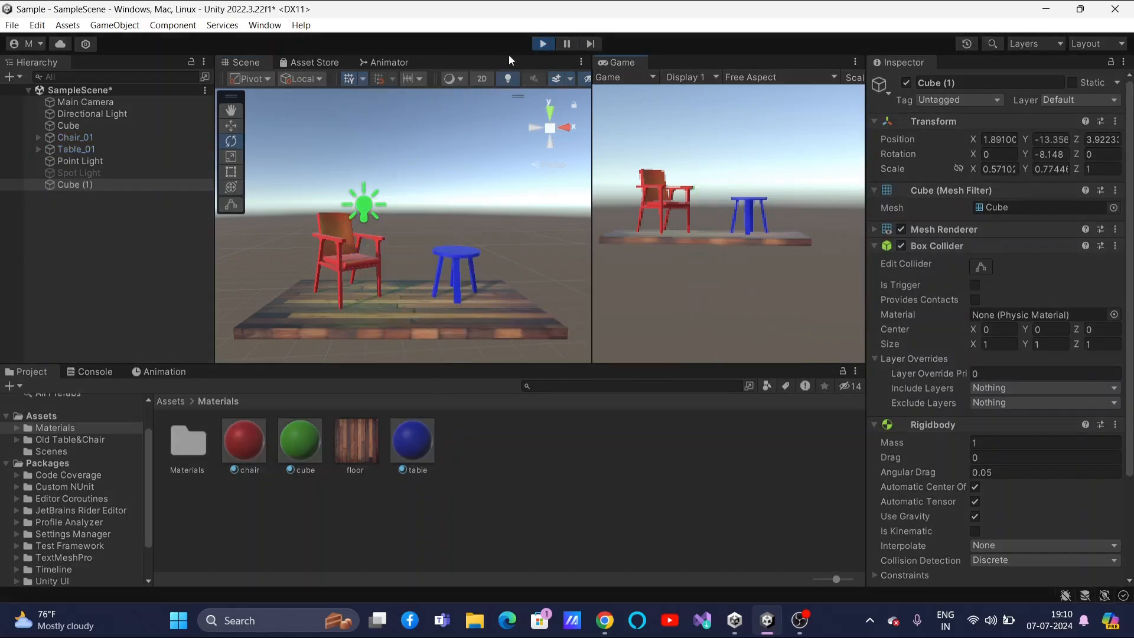
click(544, 45)
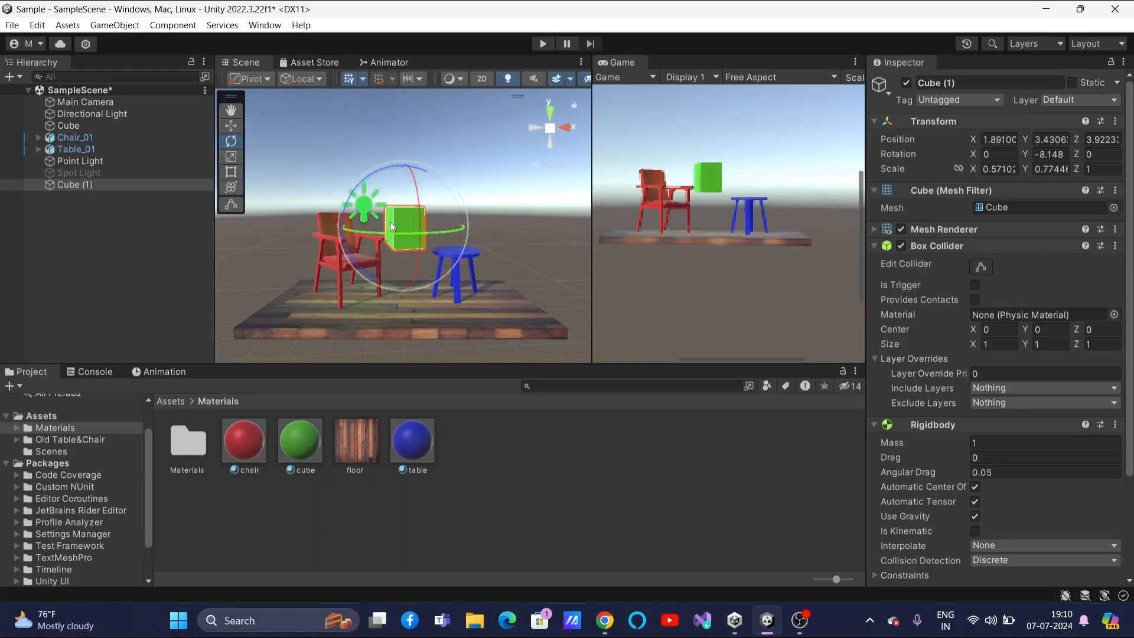
Read the presentation slide about colliders, return to Unity, and show the green cube's Box Collider in edit mode
key(alt+Tab)
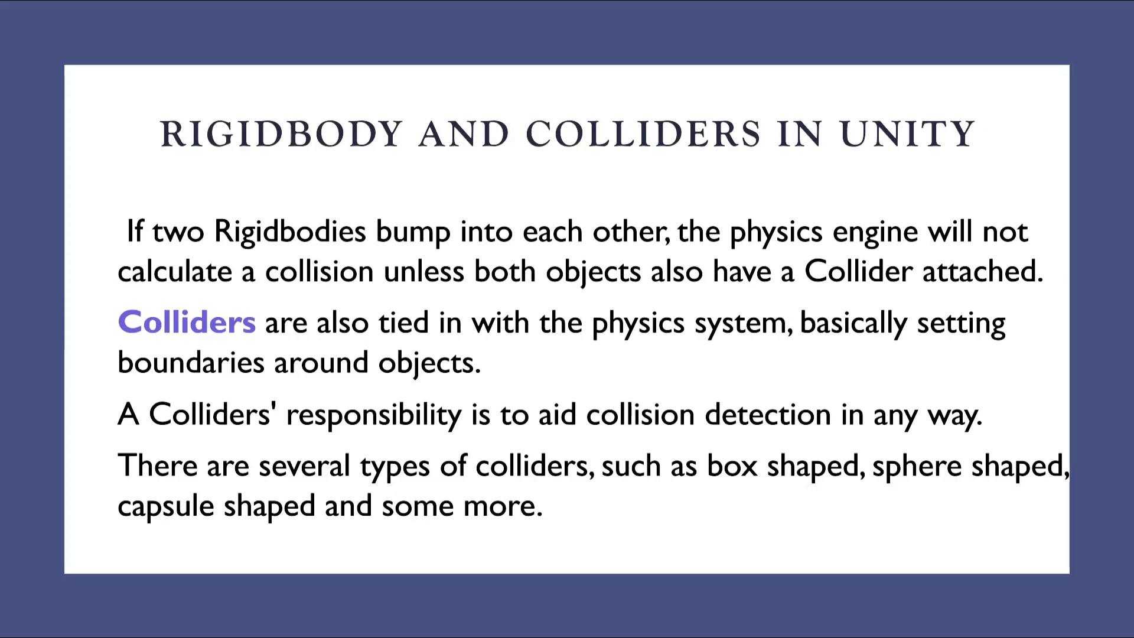
key(alt+Tab)
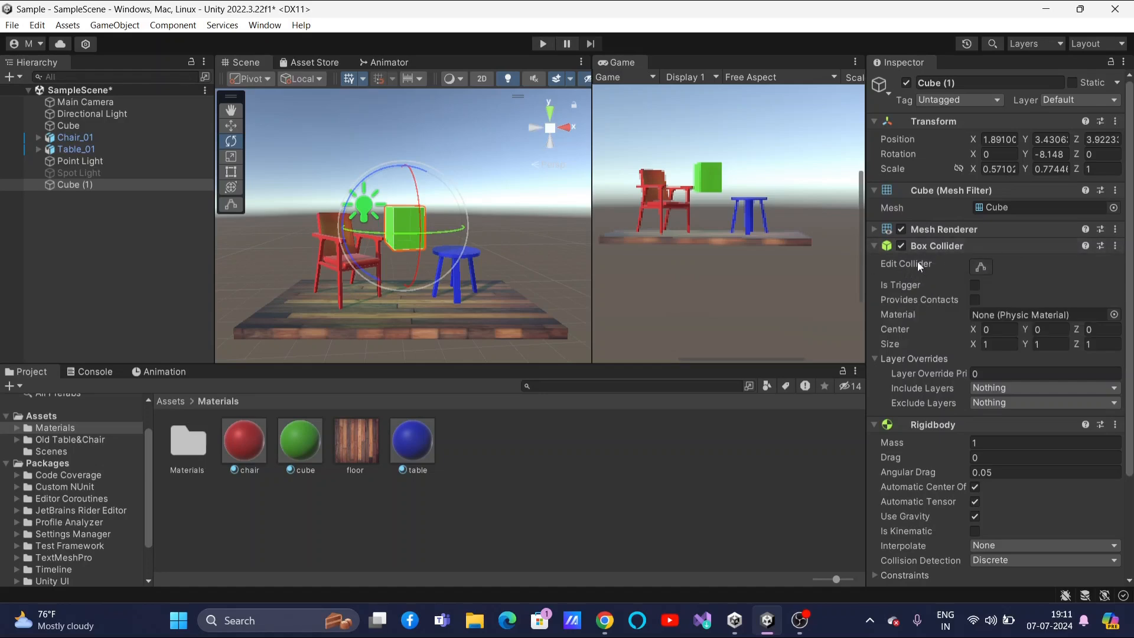
click(981, 267)
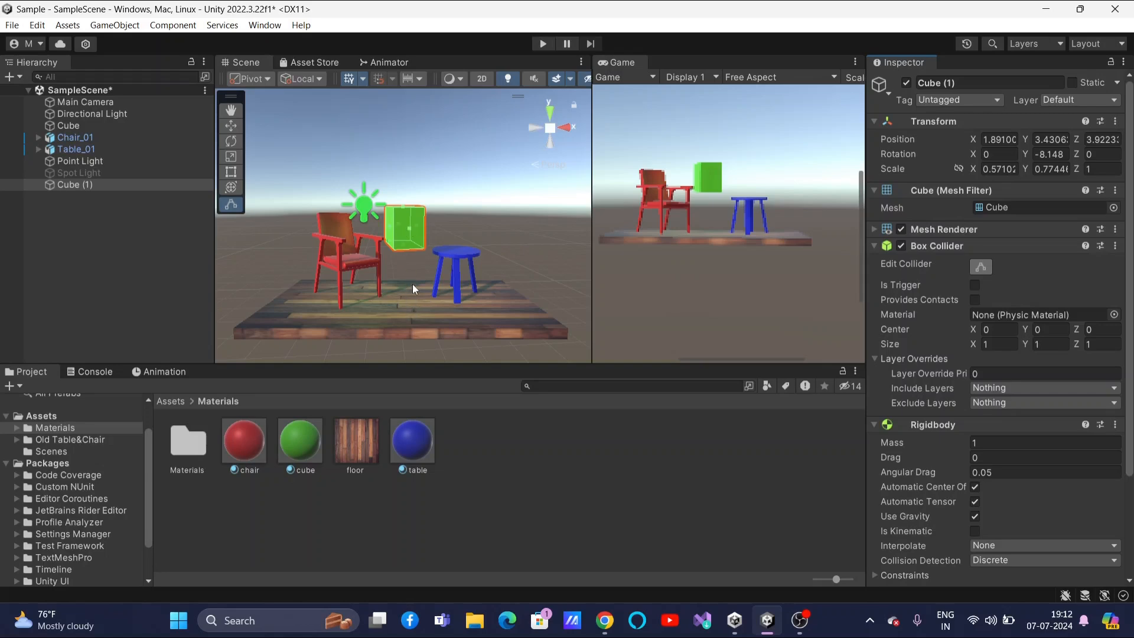
Select the floor cube and play the scene with its Box Collider disabled, and stop playback
click(86, 124)
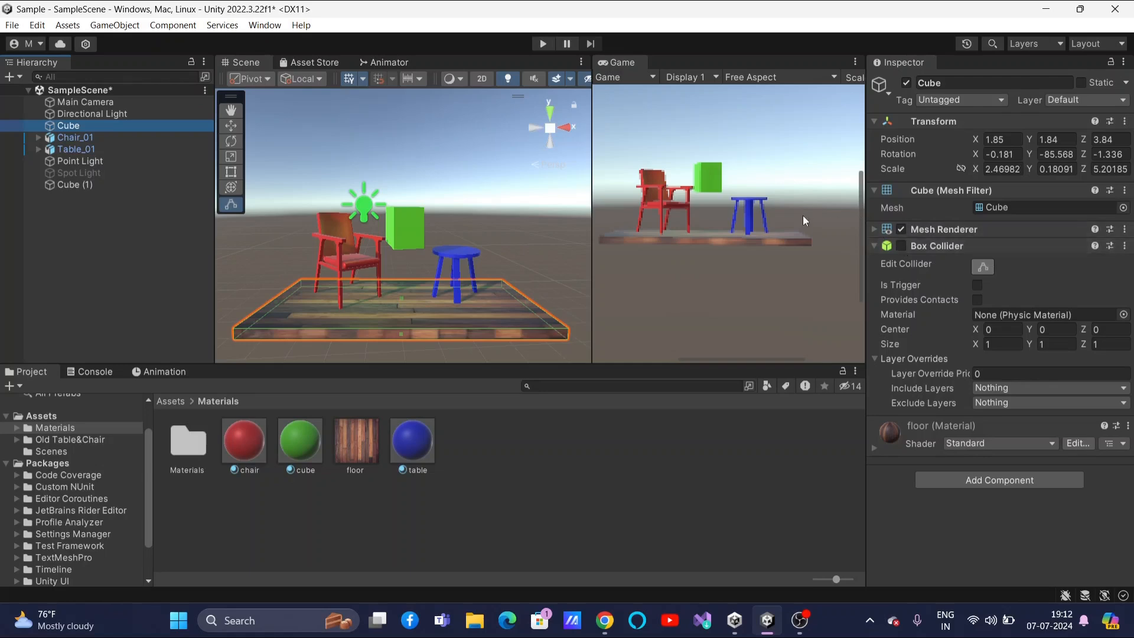
click(547, 41)
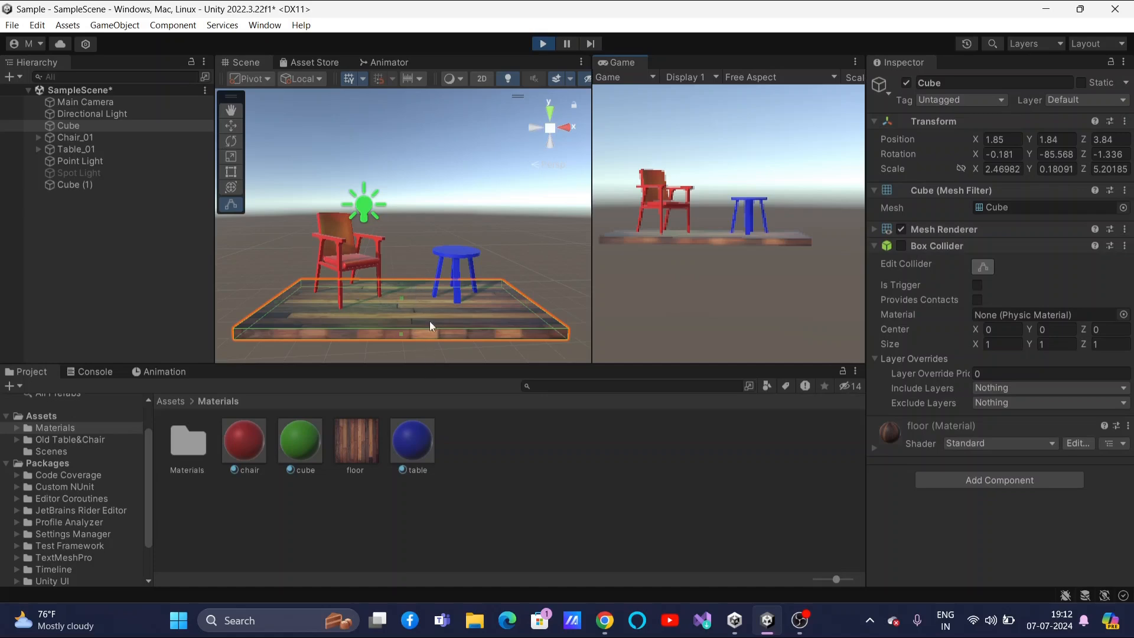
click(543, 44)
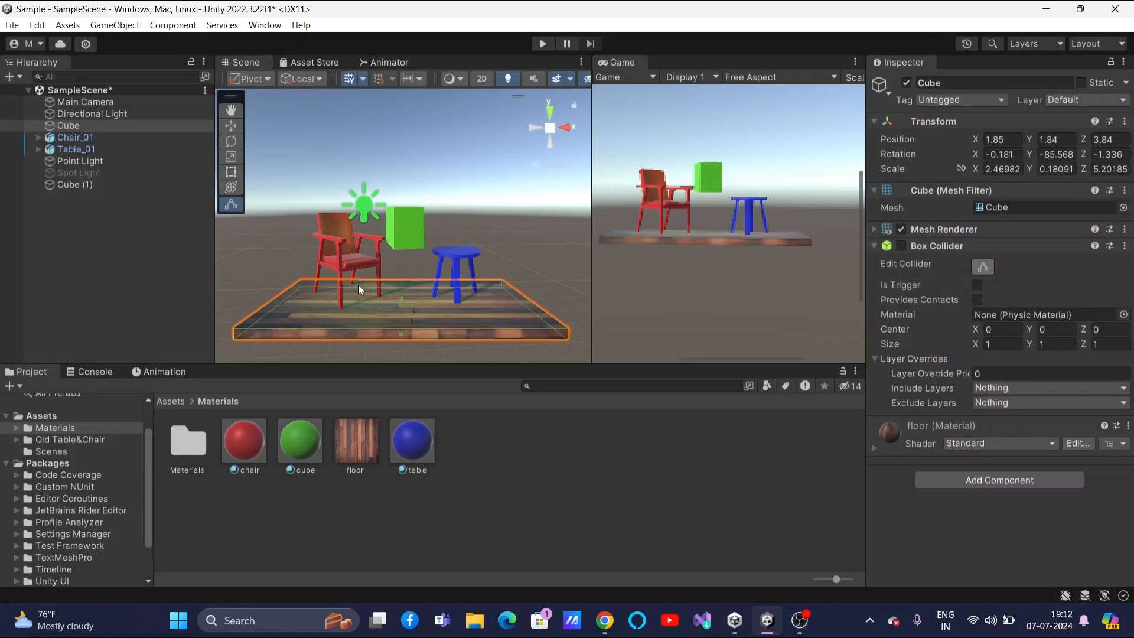
Enable the floor cube's Box Collider and play the scene to test the collision with the green cube
click(902, 246)
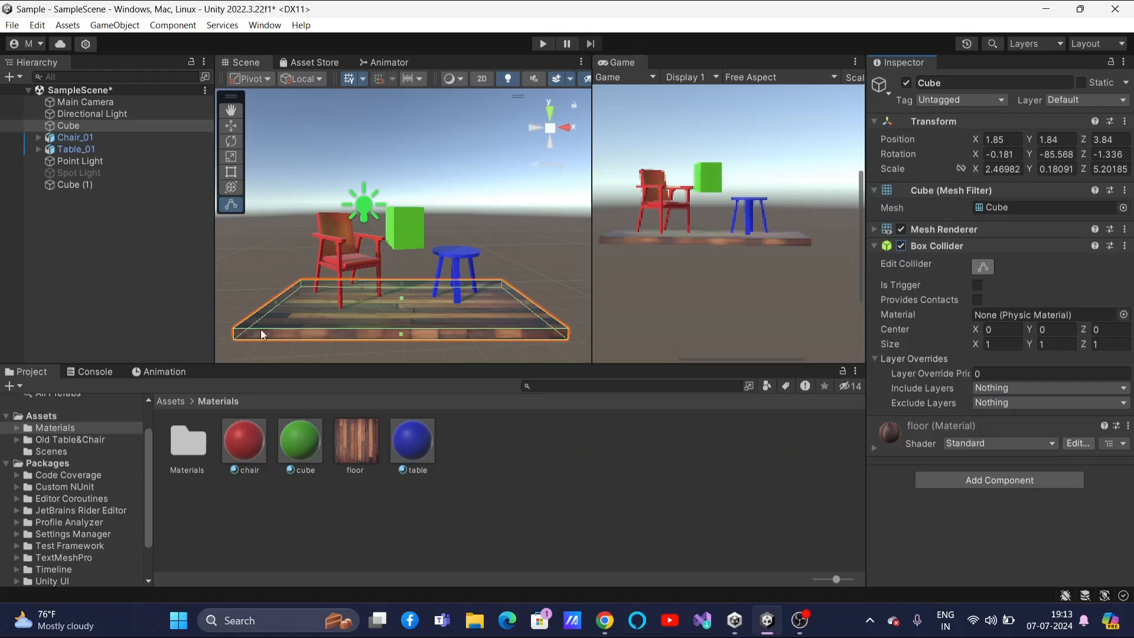
click(542, 44)
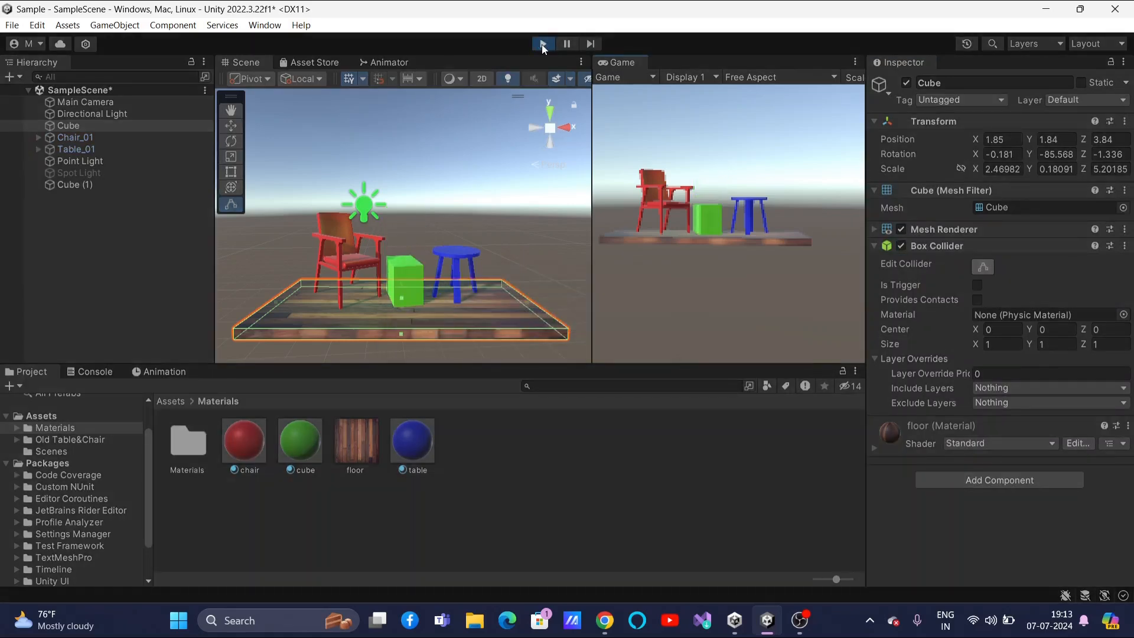
Select the floor and the green cube in turn while the scene is playing to inspect their components
click(501, 225)
click(476, 324)
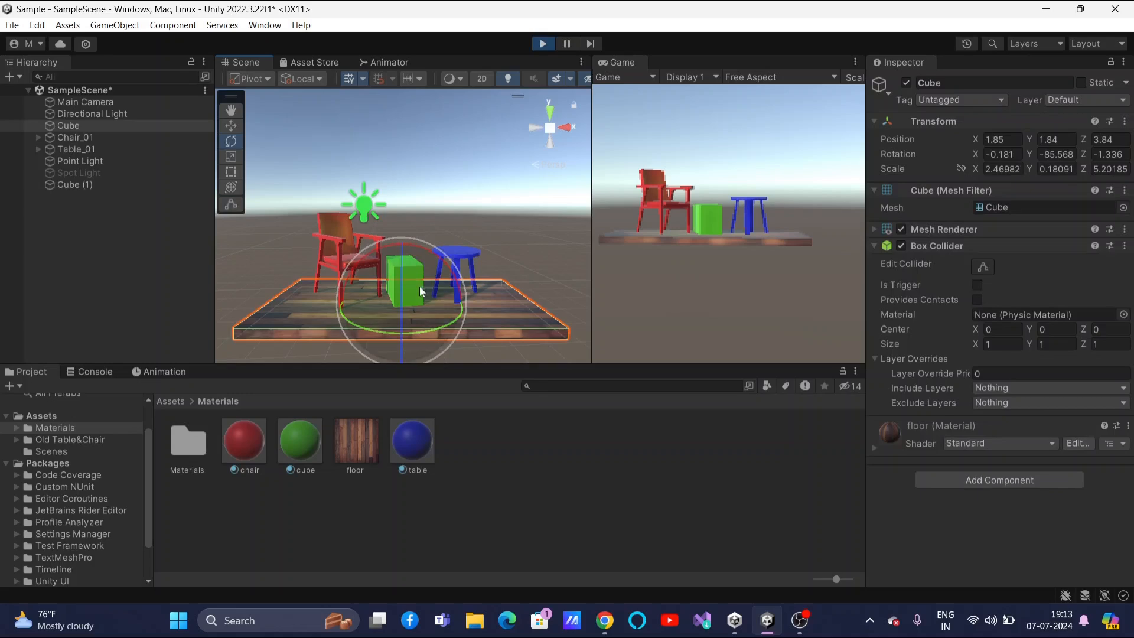
click(519, 193)
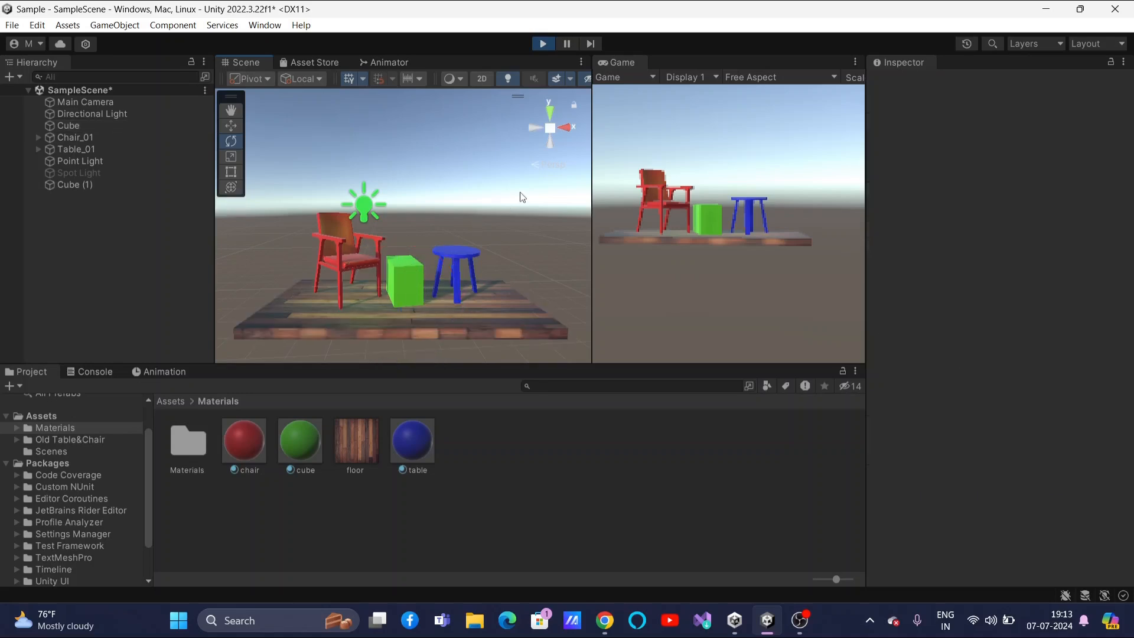
click(400, 281)
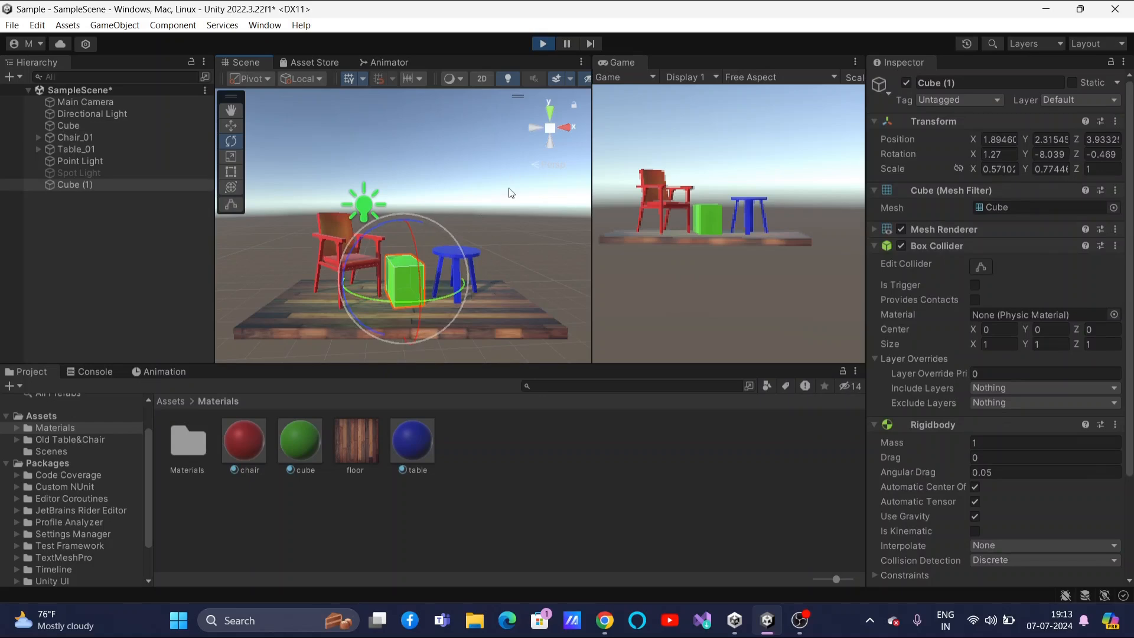
Stop playback and rotate the green cube to a tilt of about X -34.3, Y -39.2, Z 14.9
click(543, 44)
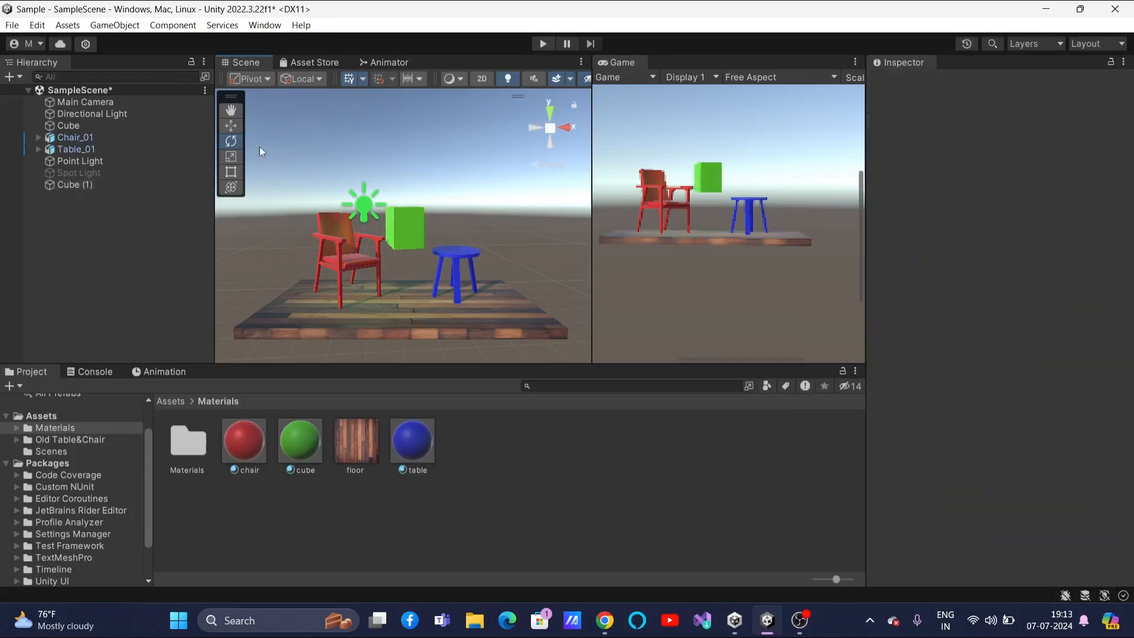
click(394, 220)
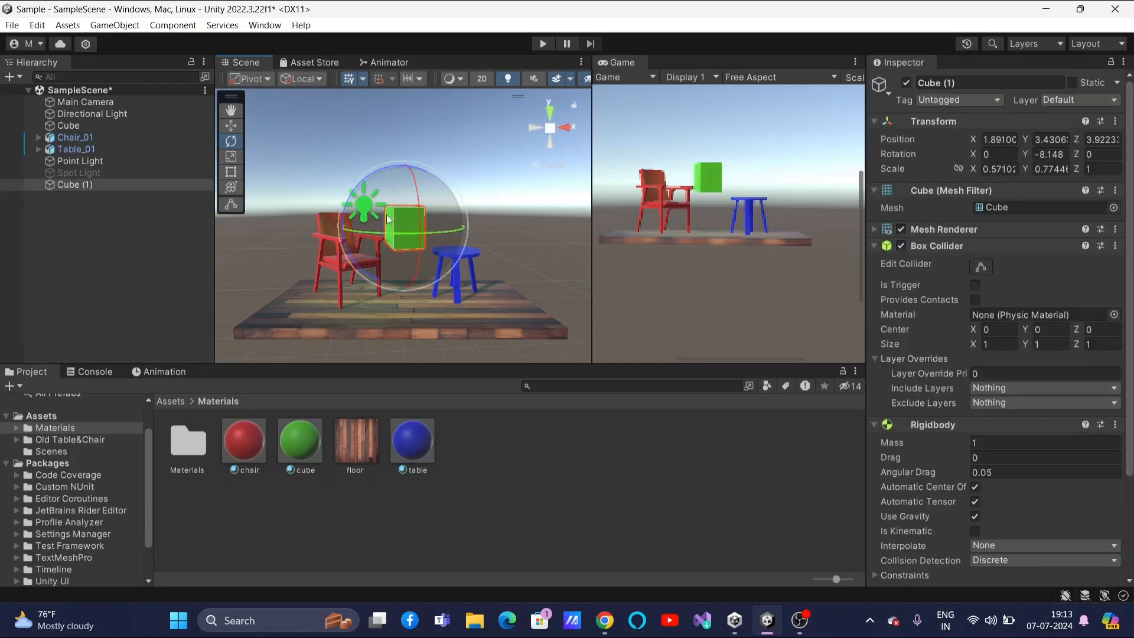
drag(406, 172, 469, 249)
drag(401, 168, 441, 160)
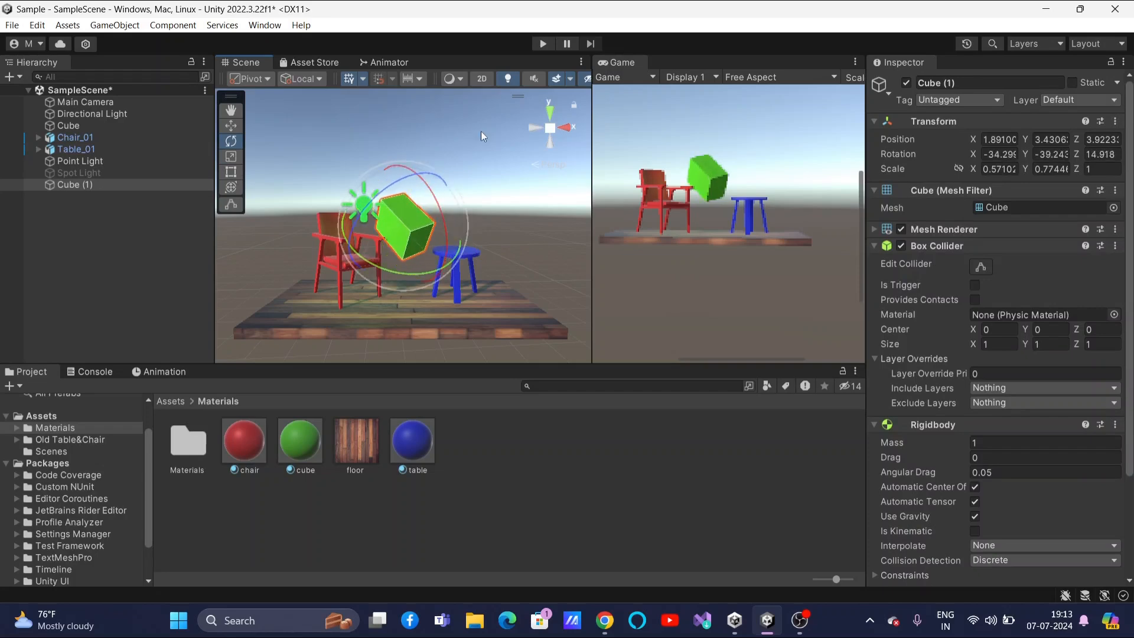
Deselect the tilted cube, play the scene to test how it falls onto the floor, and stop playback
click(537, 97)
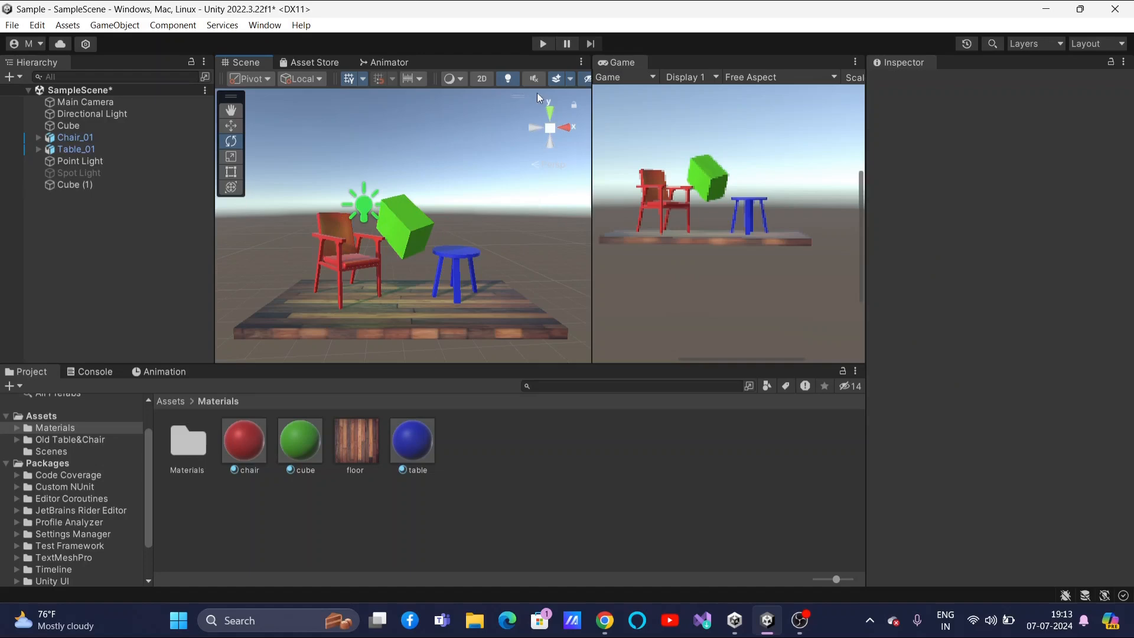
click(547, 43)
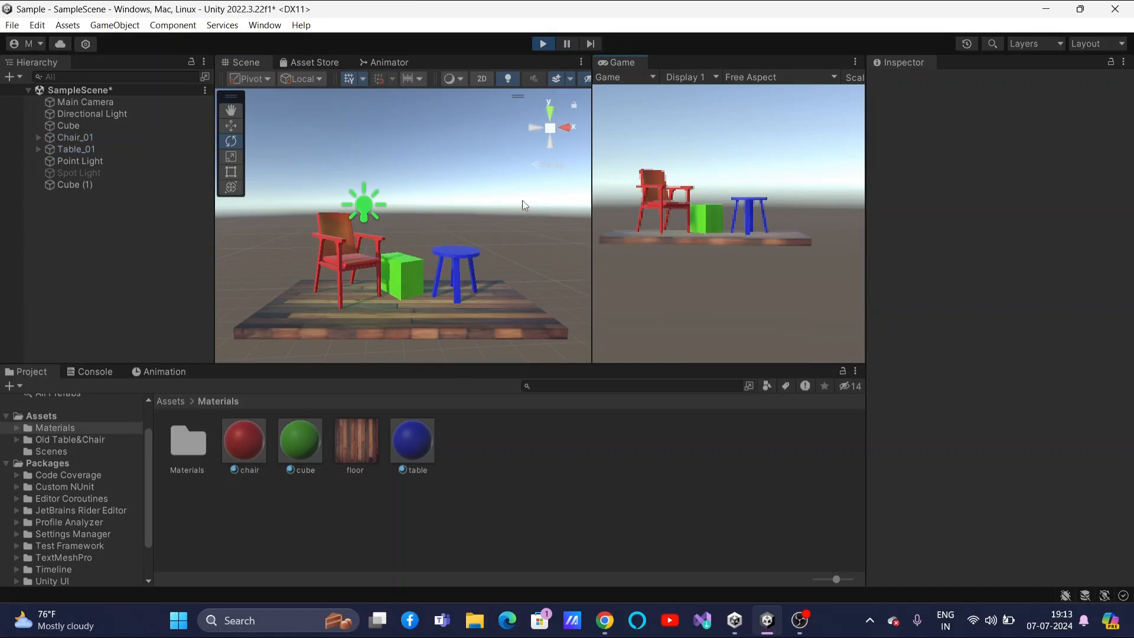
click(544, 43)
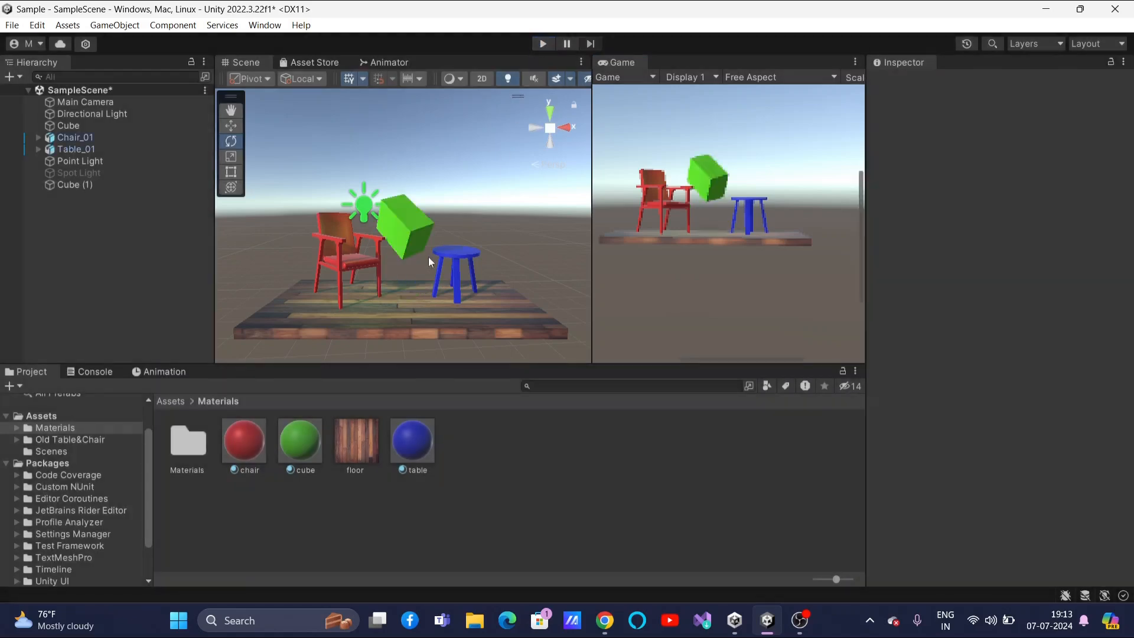
Change the cube material's albedo colour to a pale, desaturated green
click(395, 218)
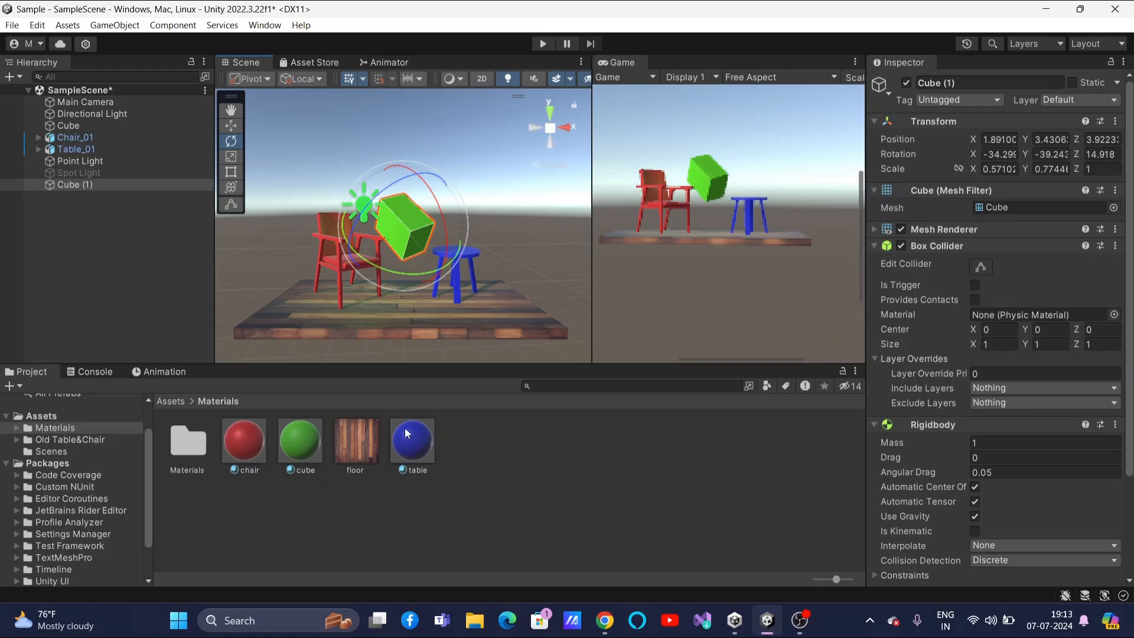
click(316, 443)
click(1061, 149)
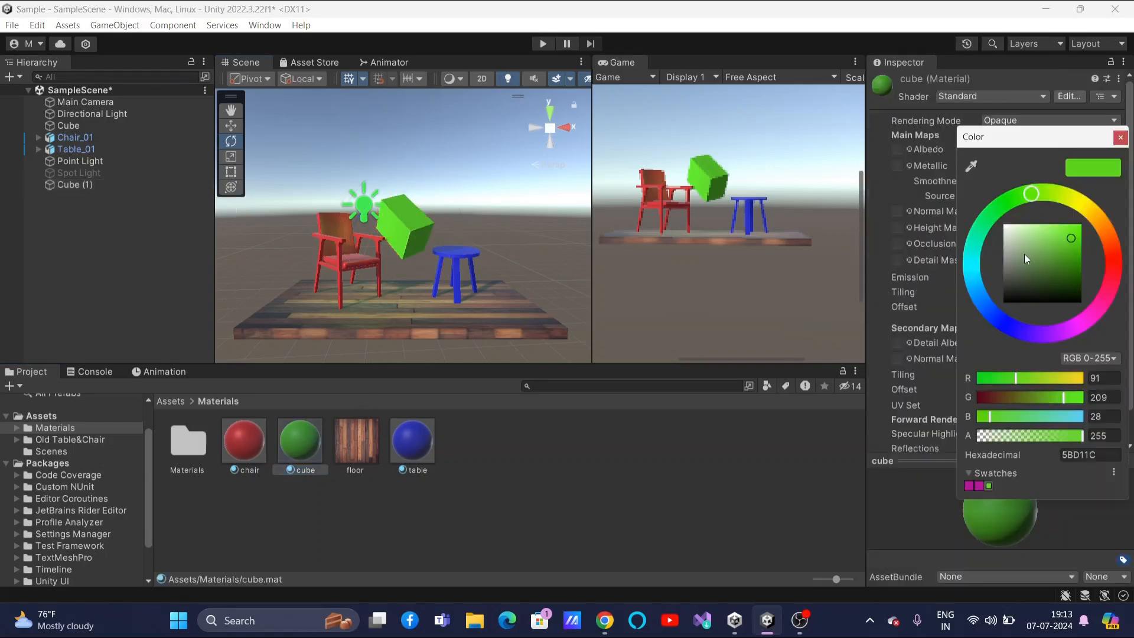
drag(1006, 242, 1016, 233)
click(509, 432)
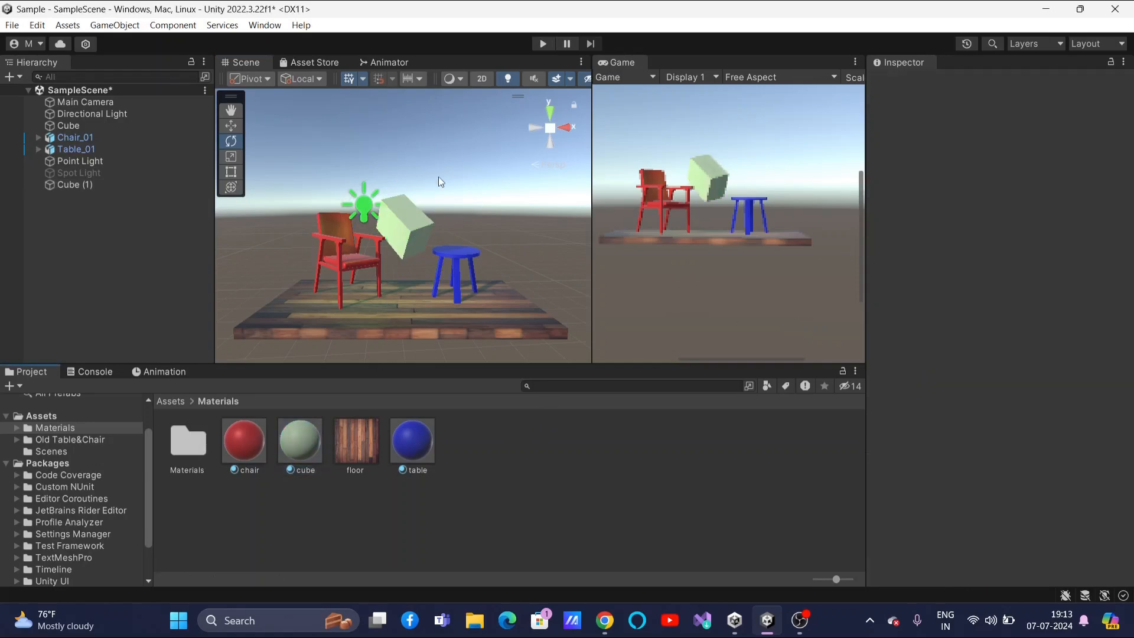
Edit the pale green cube's Box Collider and extend it beyond the cube to a Z size of about 1.44
click(400, 215)
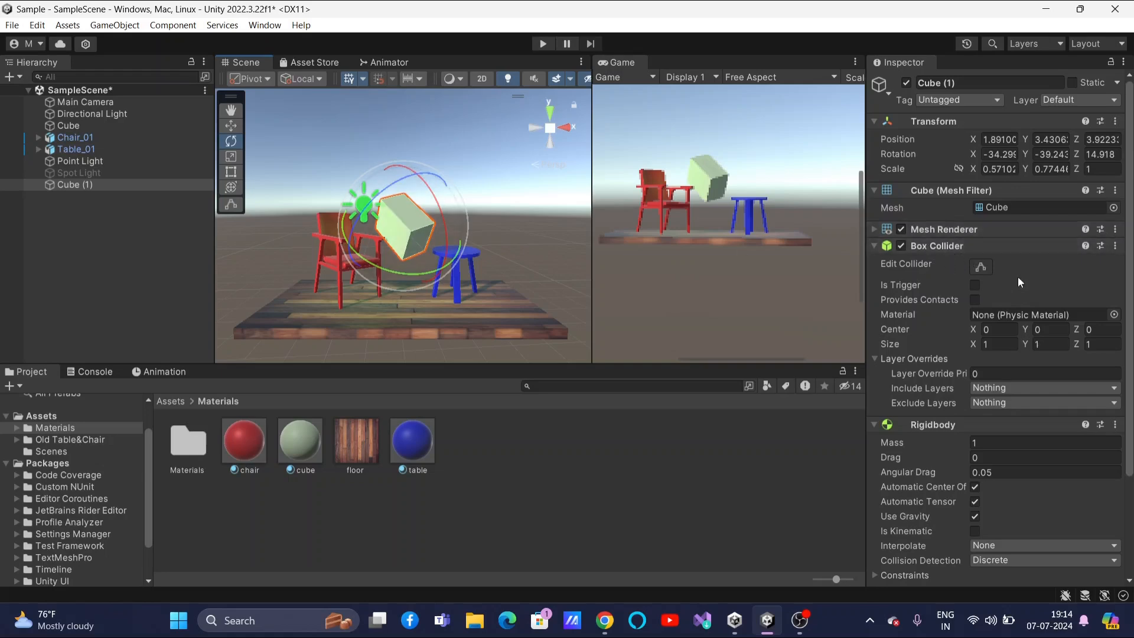
click(981, 267)
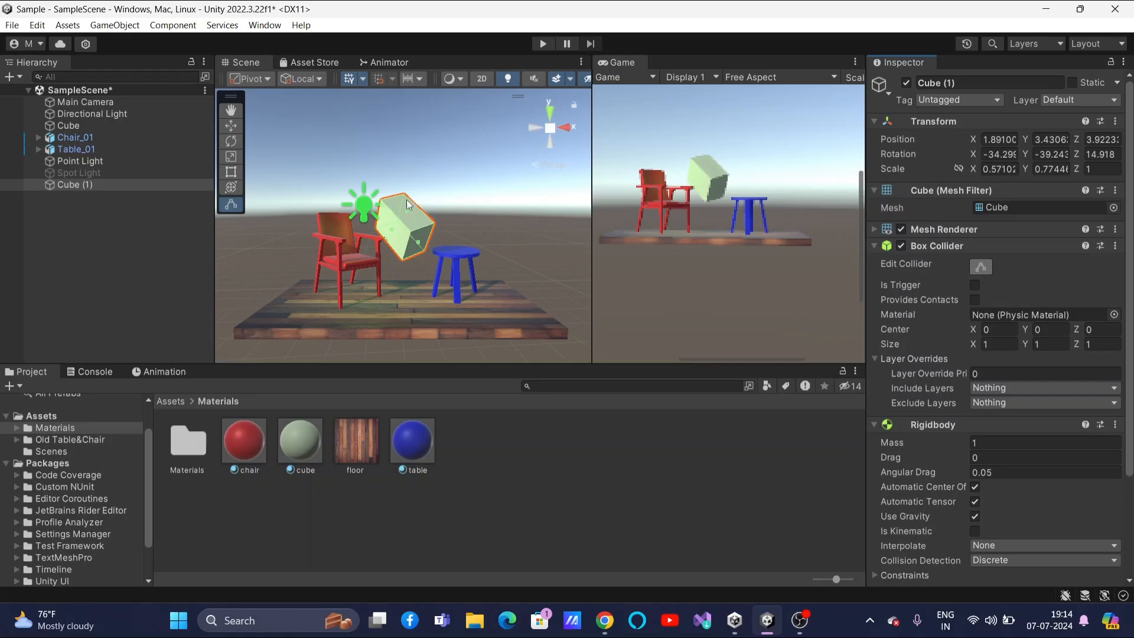
drag(592, 207, 636, 207)
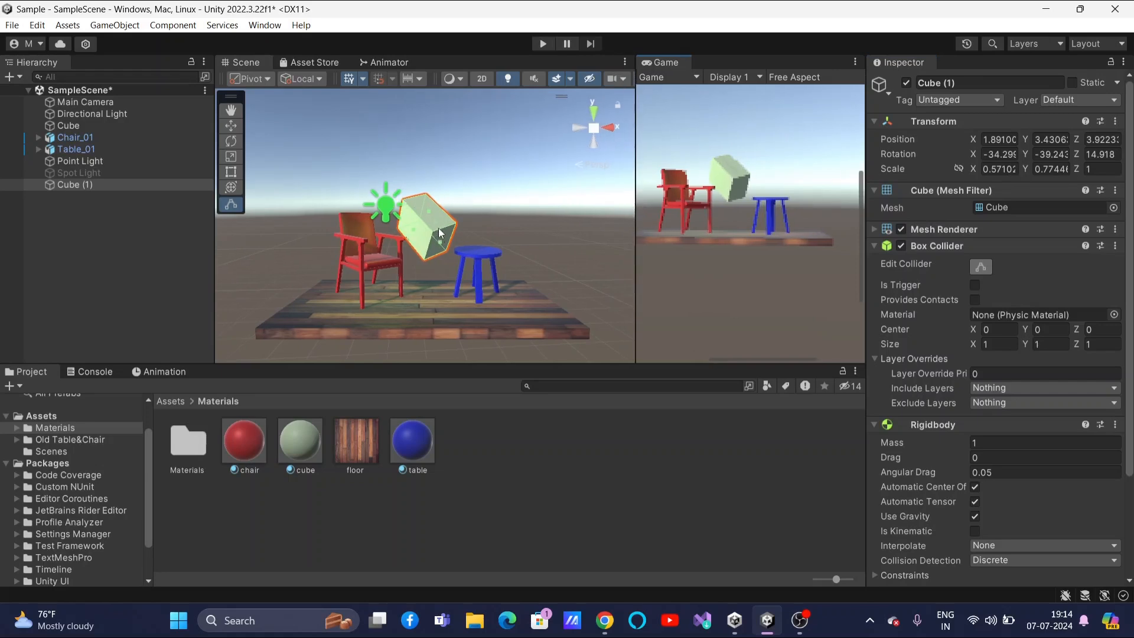
drag(442, 246, 454, 264)
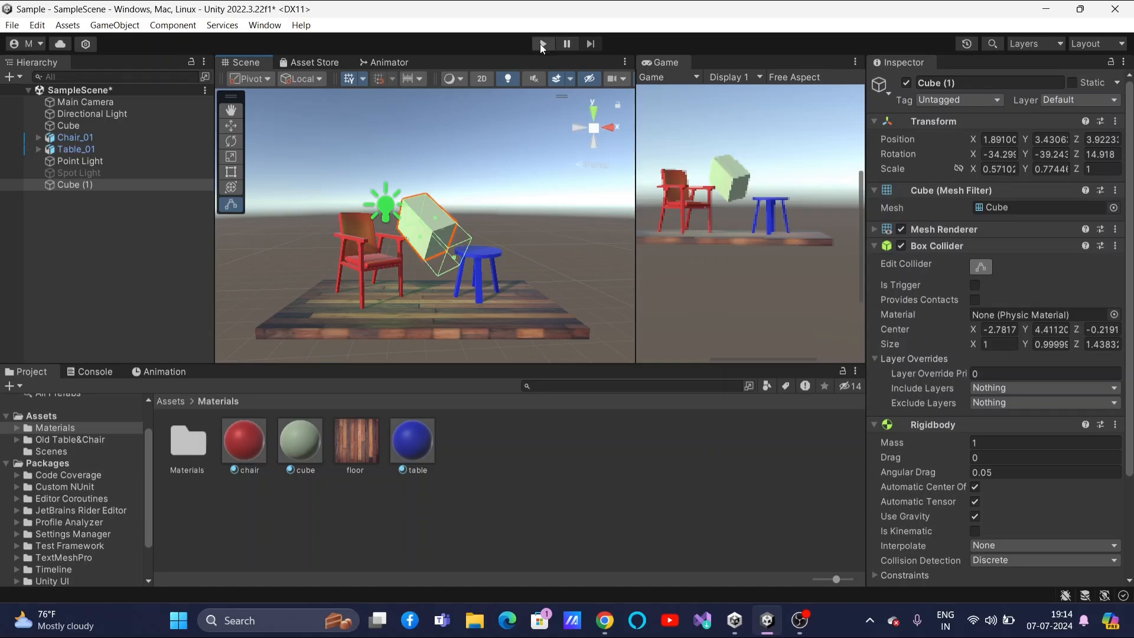
Move the pale green cube to X 1.82, Y 3.57, Z 4.09, then test its extended collider in a play session and stop
click(231, 126)
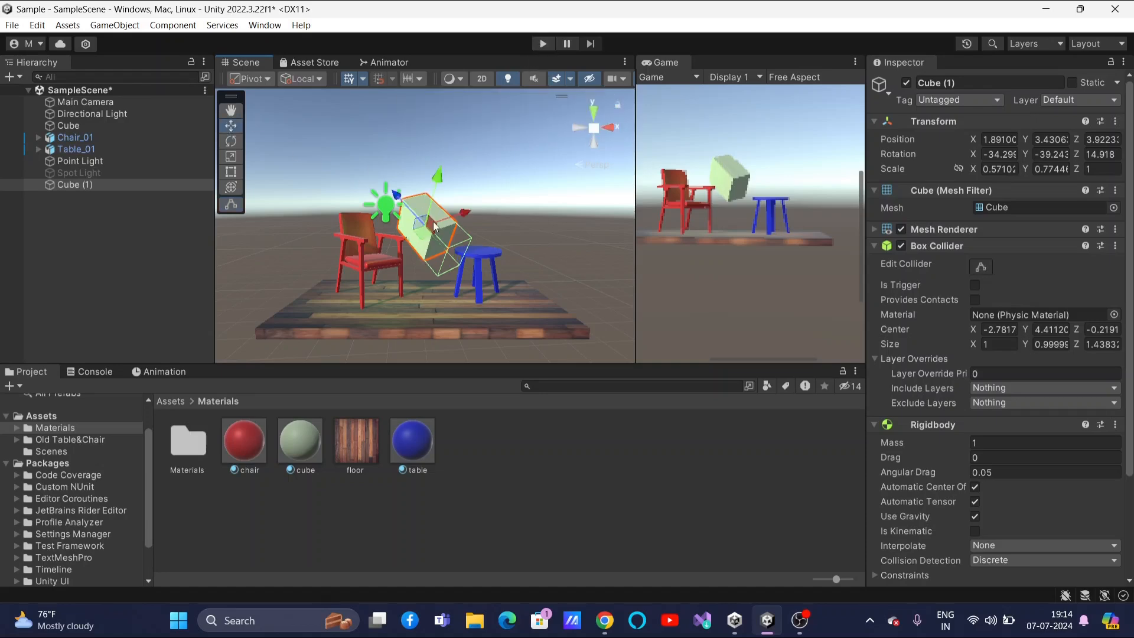
mouse_move(424, 232)
mouse_down()
mouse_move(437, 217)
mouse_move(430, 228)
mouse_move(416, 214)
mouse_up()
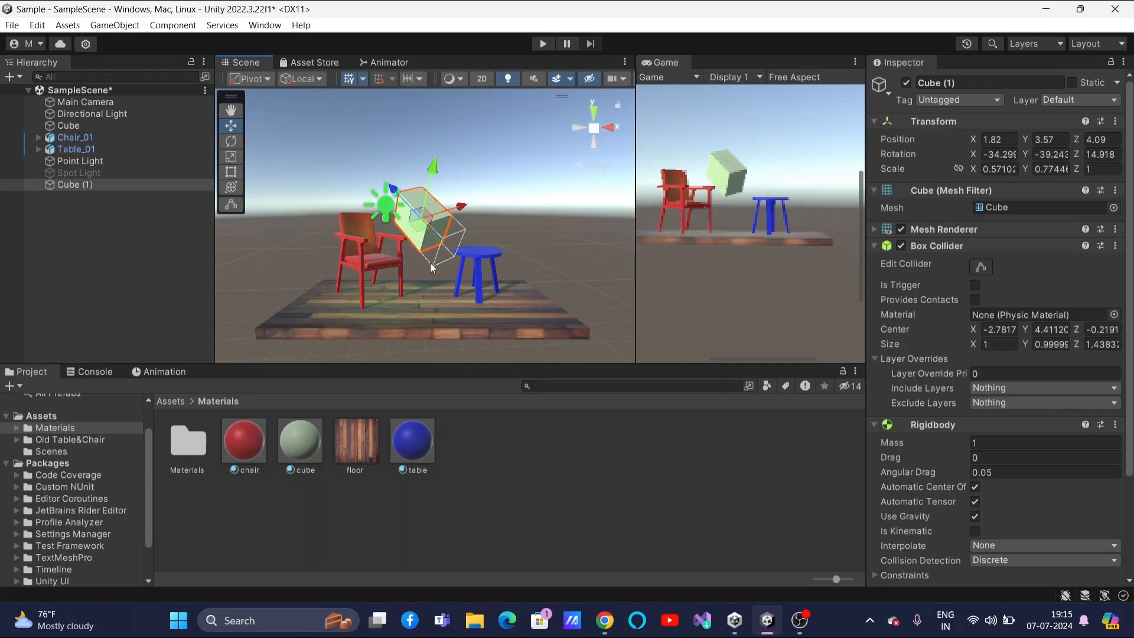
click(544, 45)
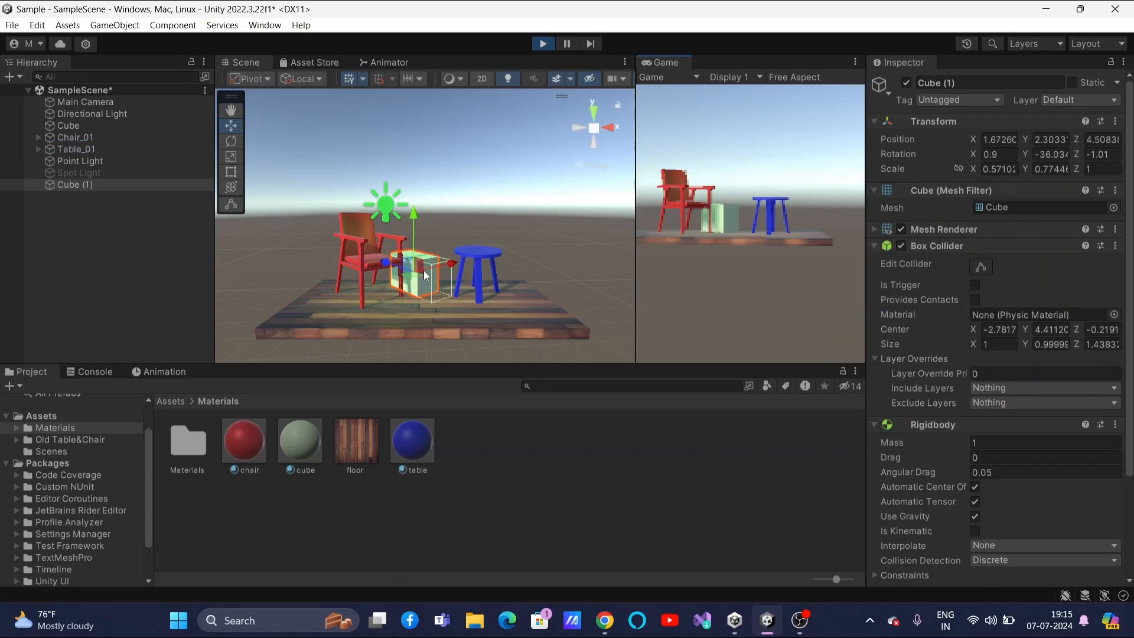
click(544, 43)
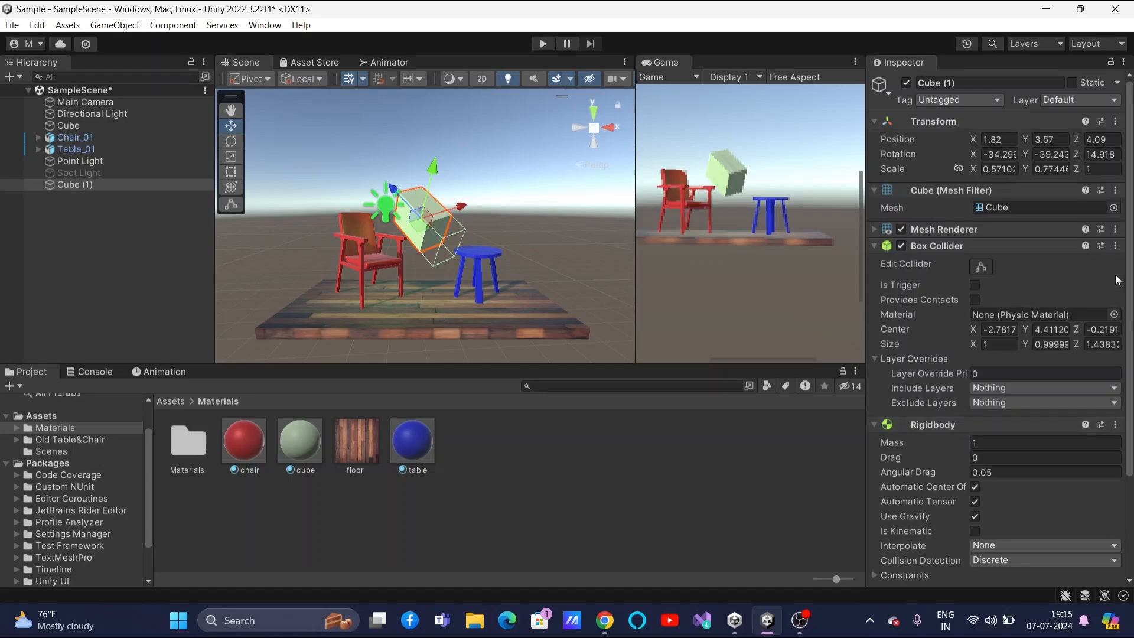
Add a sphere and a cylinder to the scene to show their default colliders
click(484, 320)
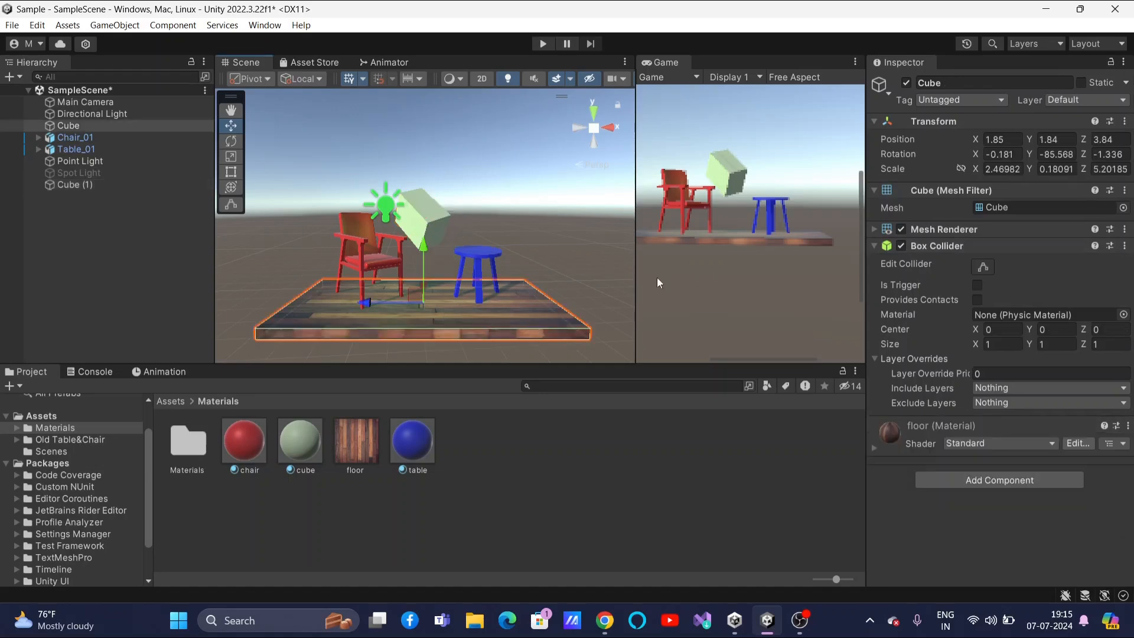
click(18, 76)
mouse_move(63, 139)
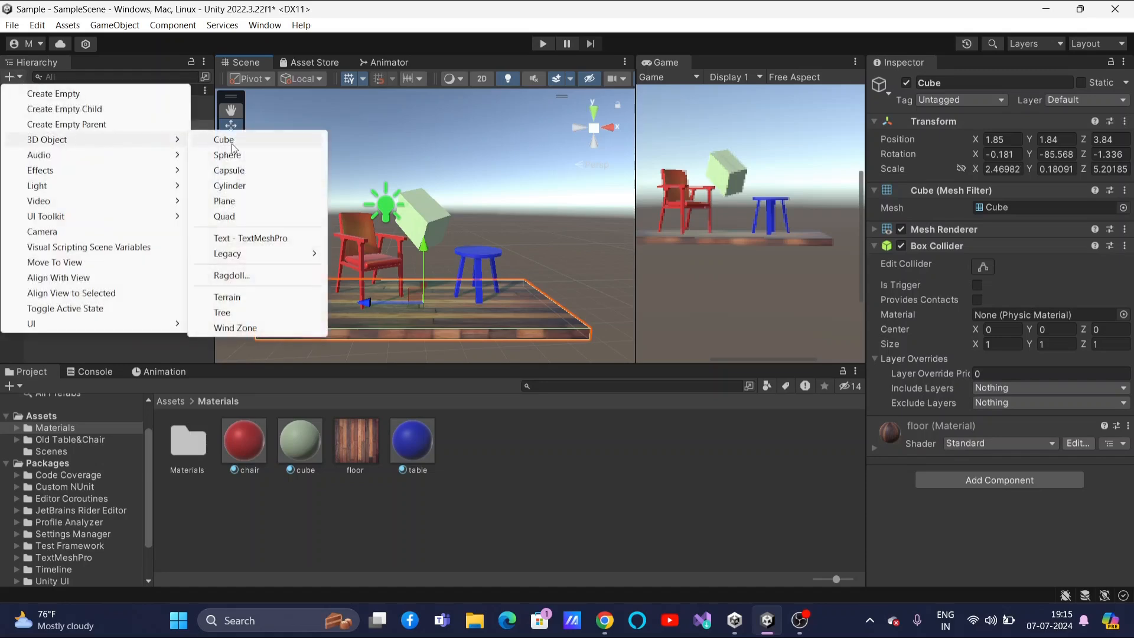
click(217, 154)
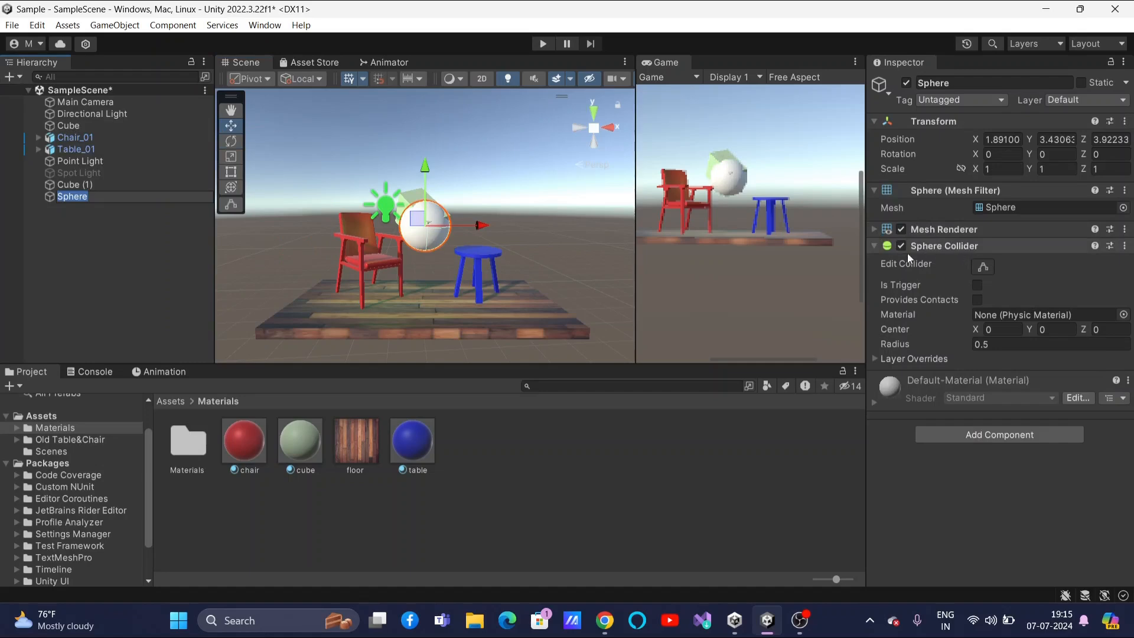
click(18, 78)
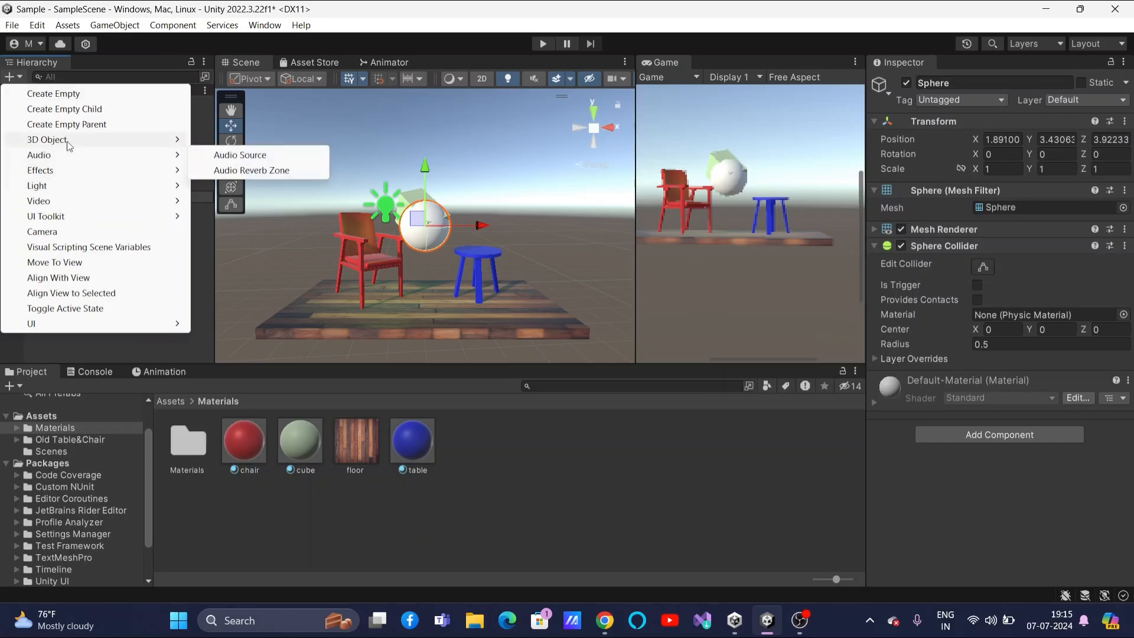
mouse_move(69, 144)
click(235, 189)
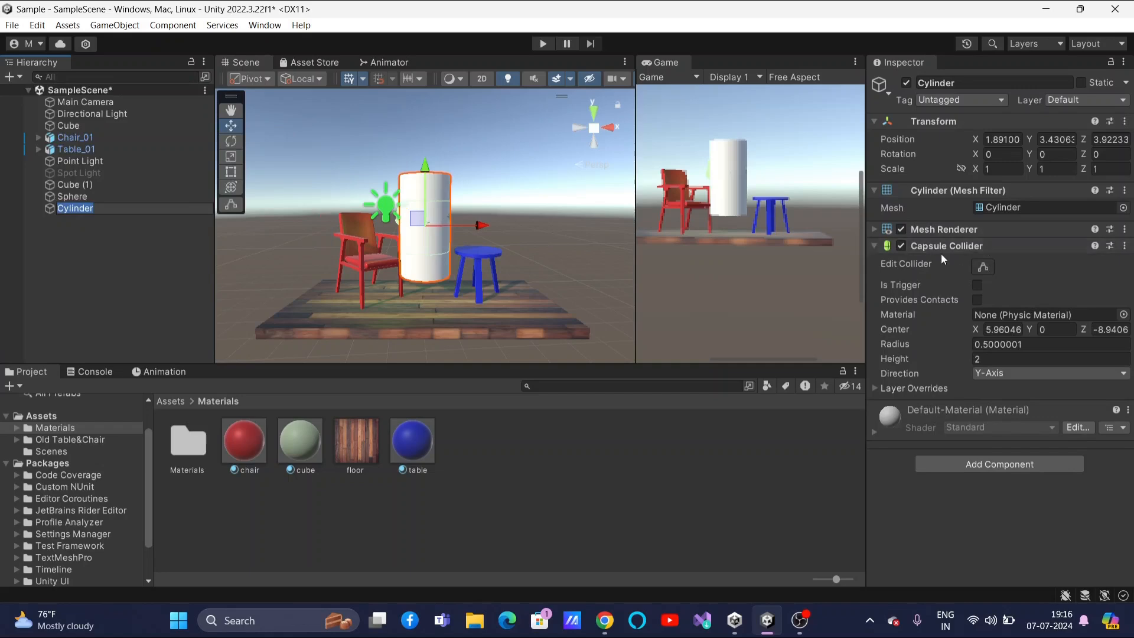
Move the cylinder to about X 3.68, Y 4.55 and the sphere to about X 2.09, Y 4.82
drag(415, 218, 501, 164)
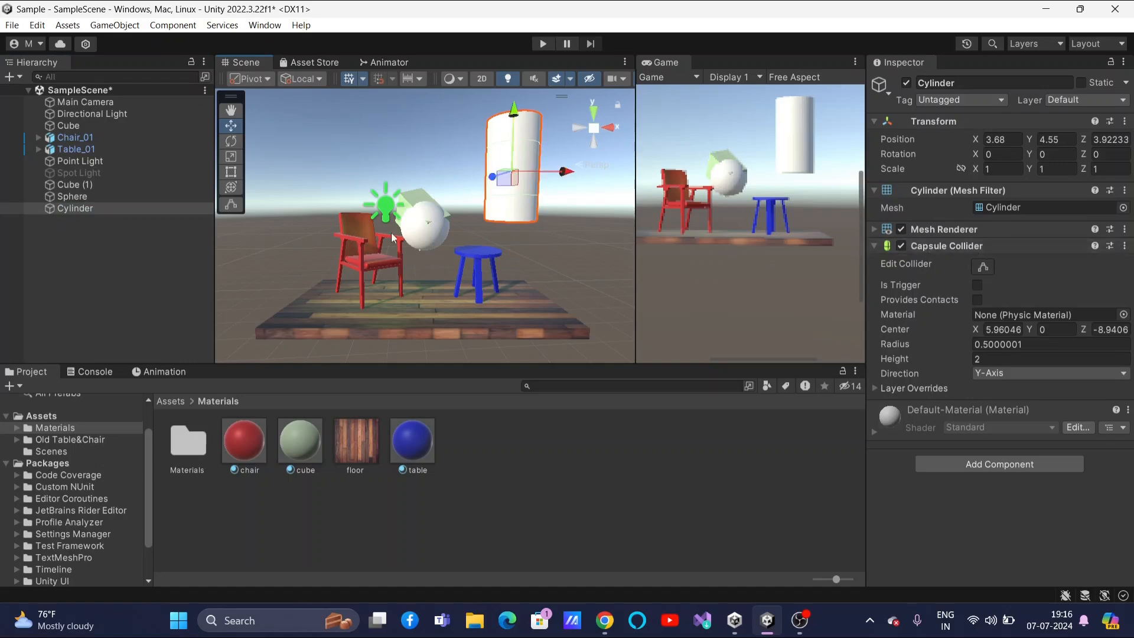
click(428, 237)
drag(422, 221, 431, 147)
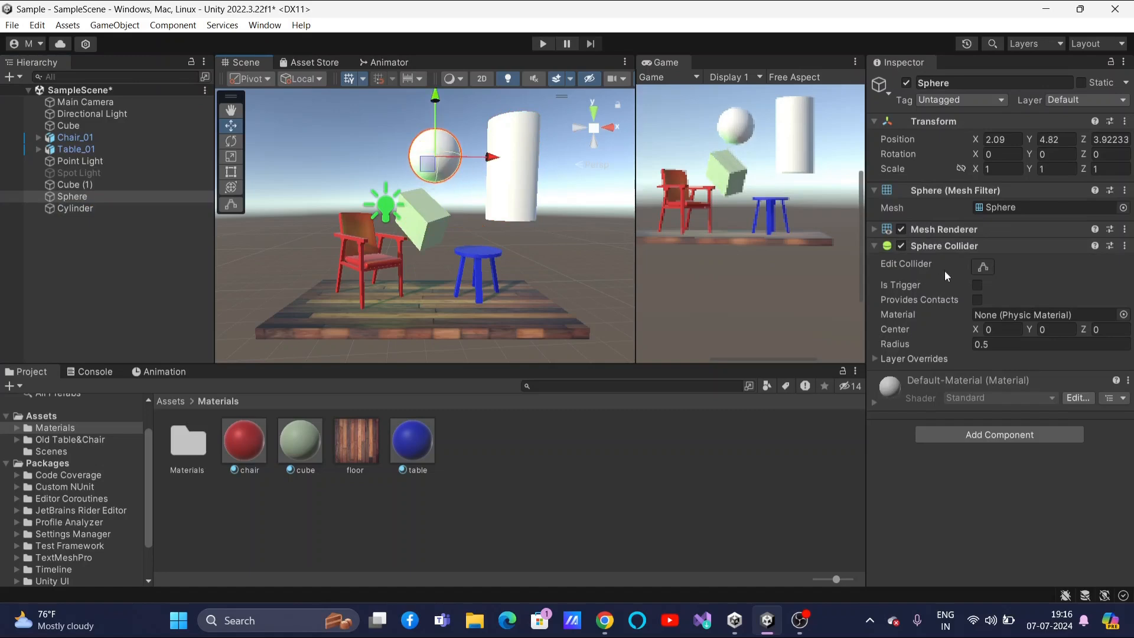
Show the pale green cube's Box Collider and add a plane to the scene to compare its default collider
click(85, 184)
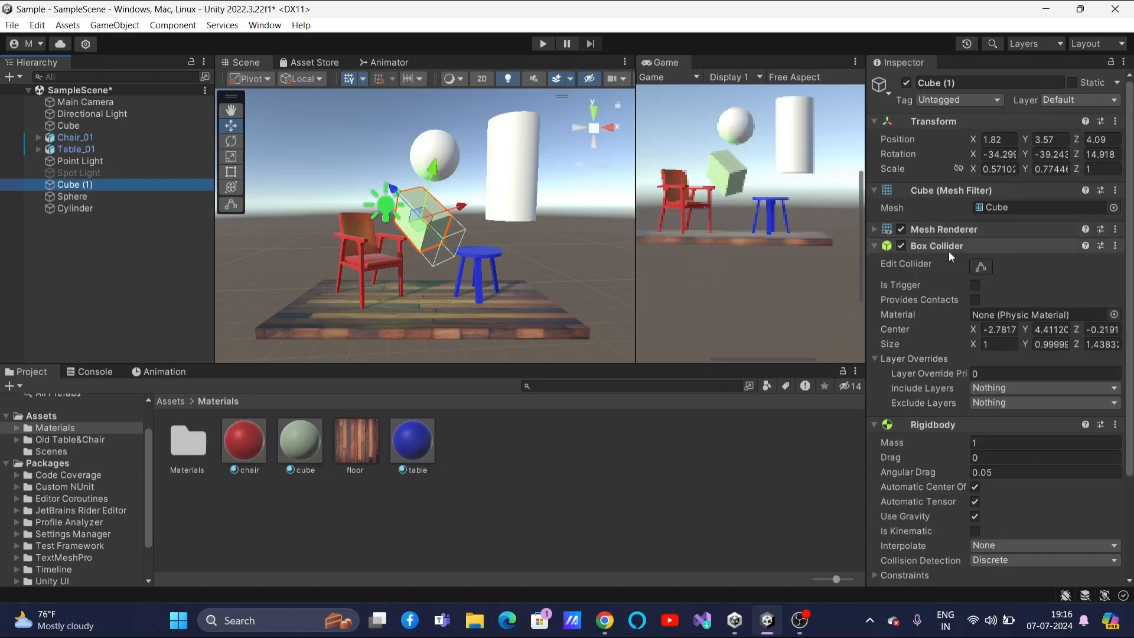
click(12, 77)
mouse_move(171, 140)
click(228, 200)
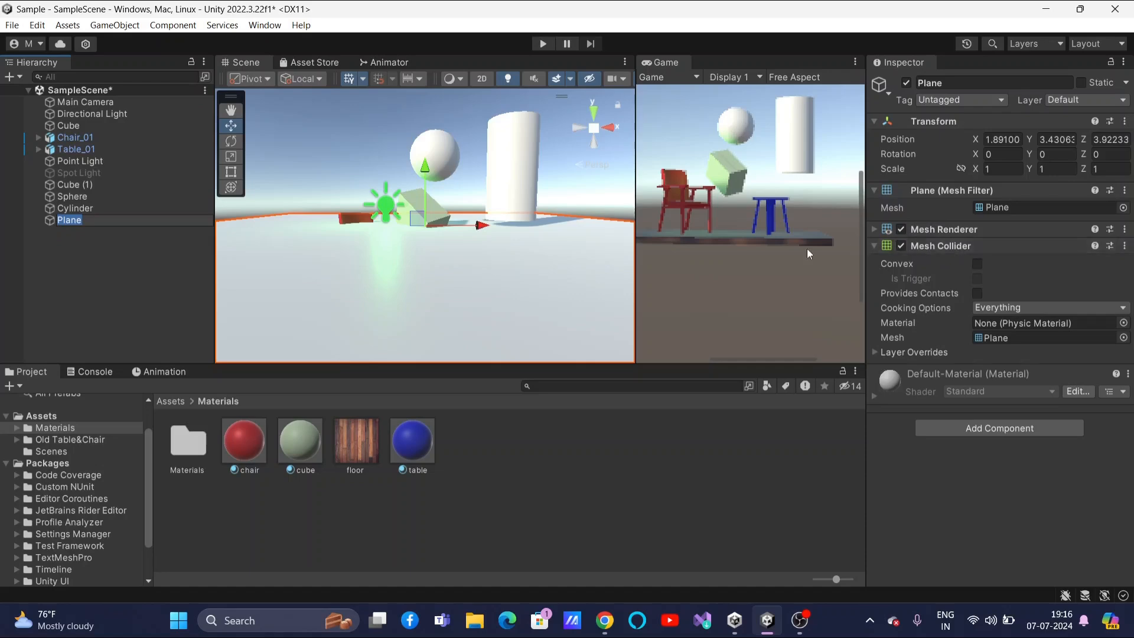
Select the sphere, the cylinder and the pale green cube in turn to compare their collider components
click(416, 196)
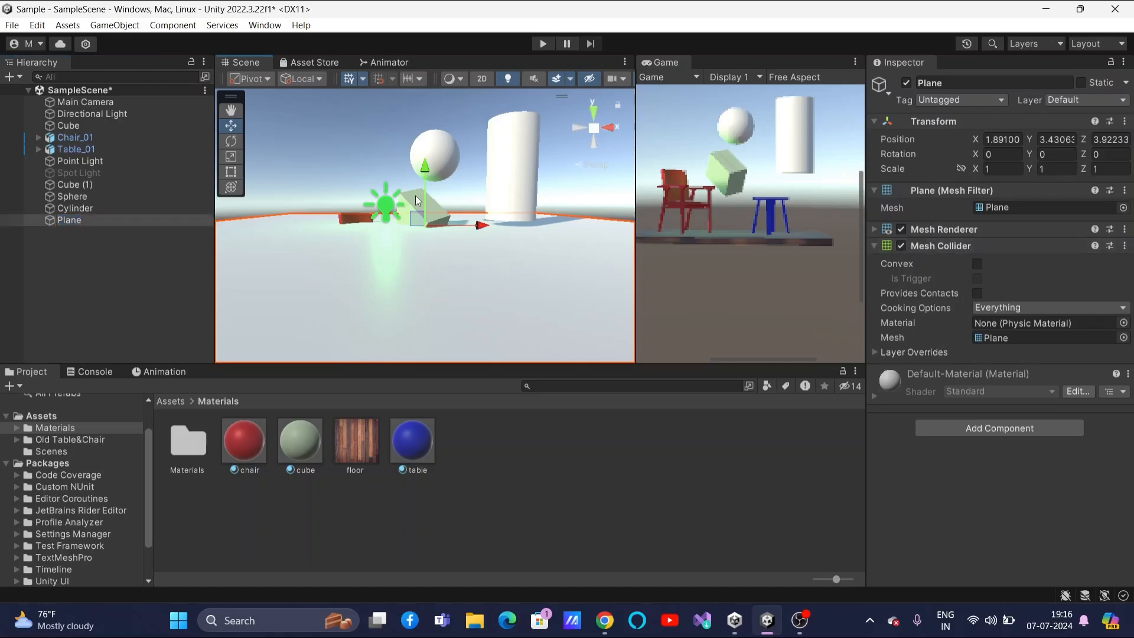
click(492, 283)
click(444, 149)
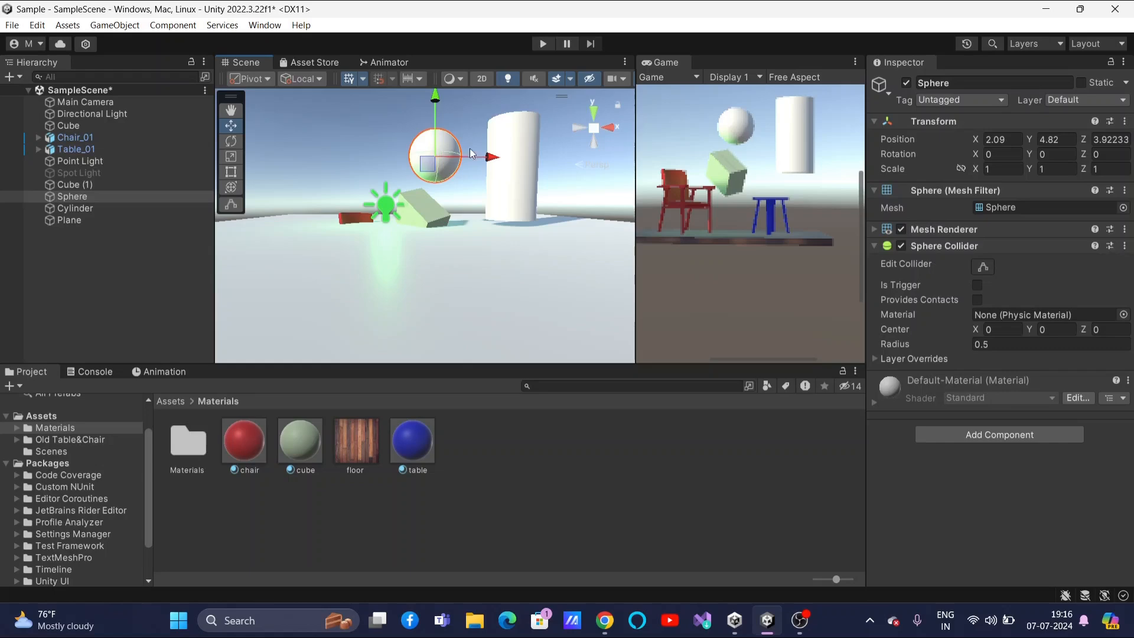
click(537, 152)
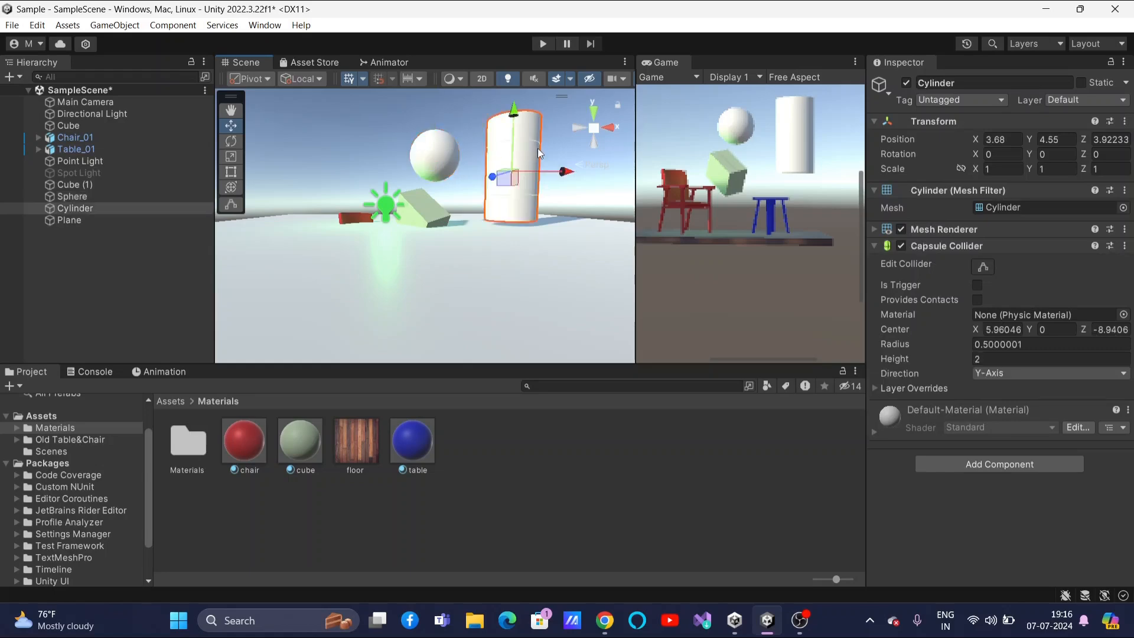
click(535, 147)
click(535, 148)
click(535, 148)
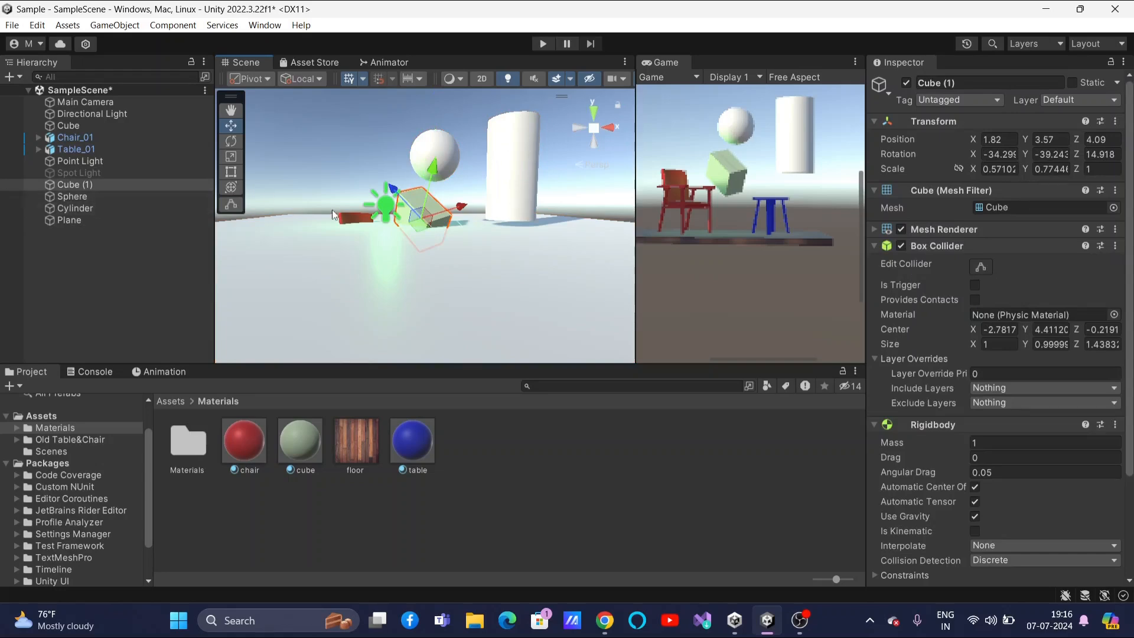
Delete the plane, the cylinder and the sphere from the scene
click(67, 220)
right_click(67, 221)
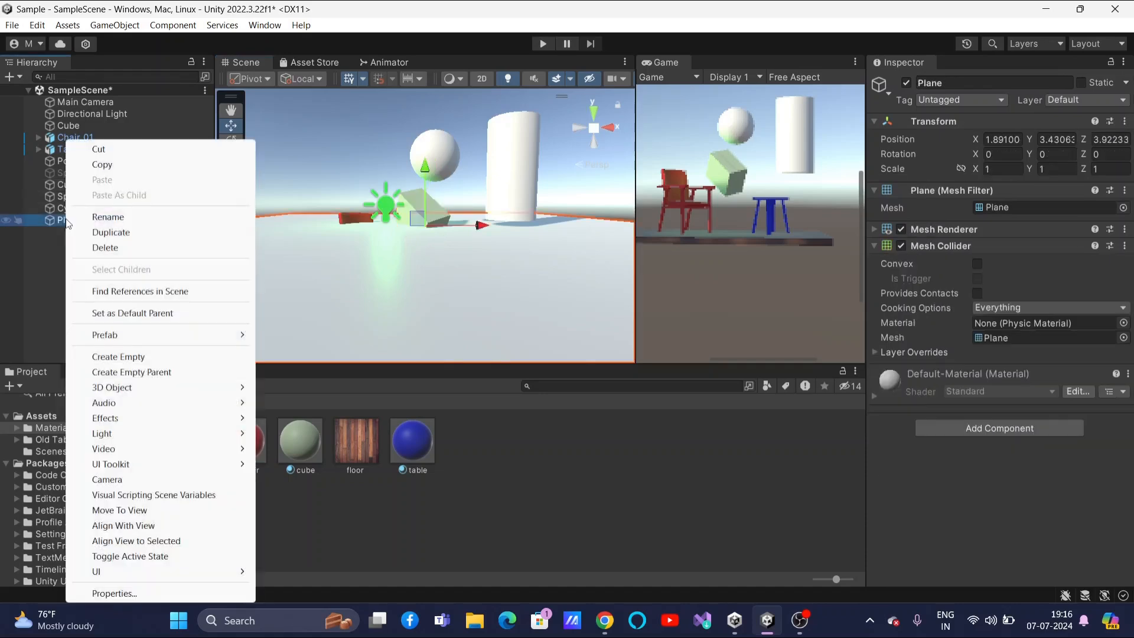
click(113, 248)
click(83, 211)
right_click(83, 210)
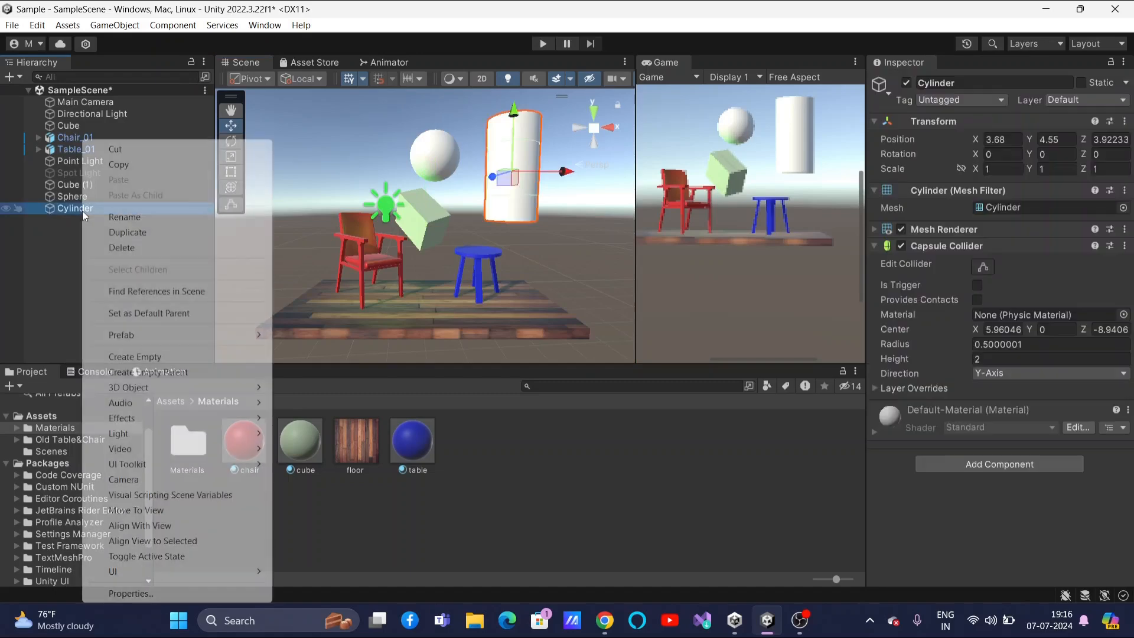
click(137, 247)
right_click(82, 197)
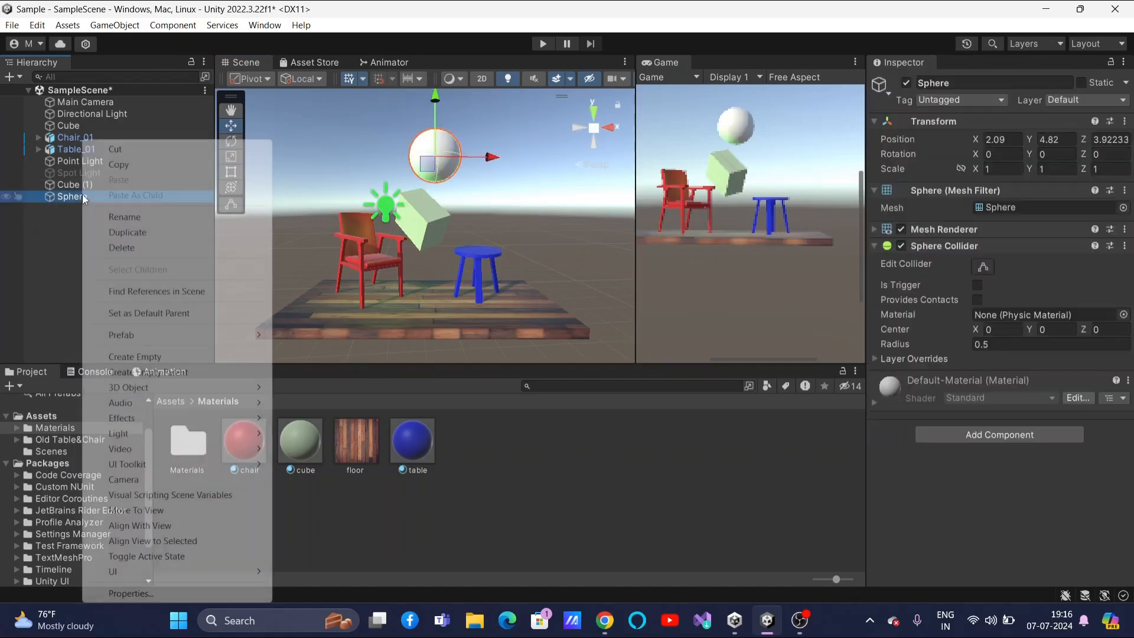
click(140, 246)
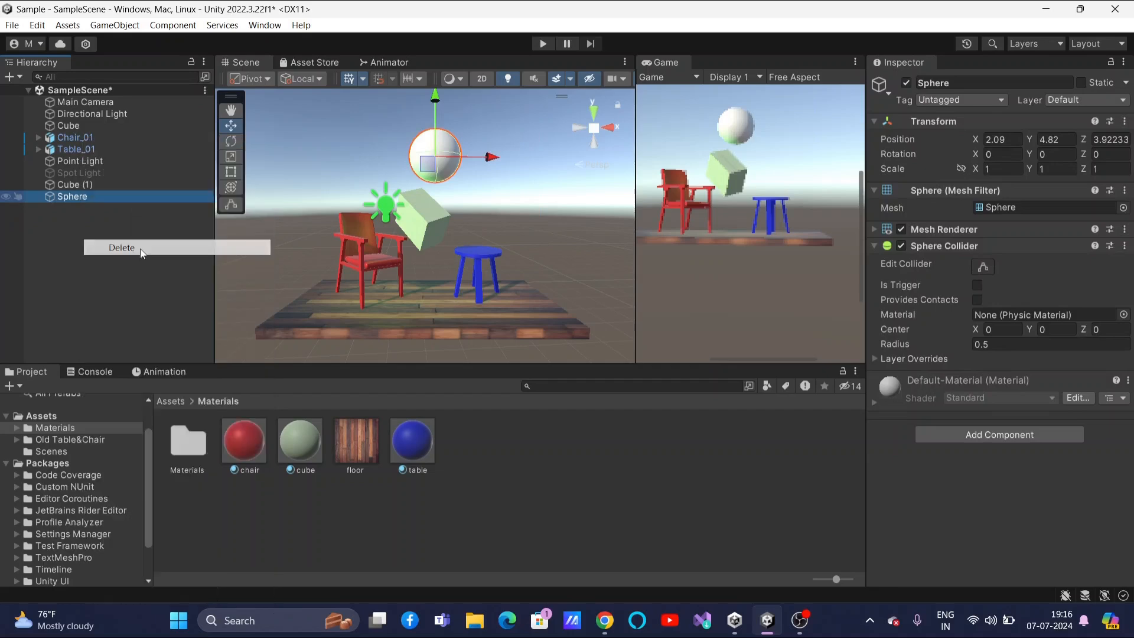
Select the pale green cube, switch to the presentation, and advance to its closing slide
click(420, 220)
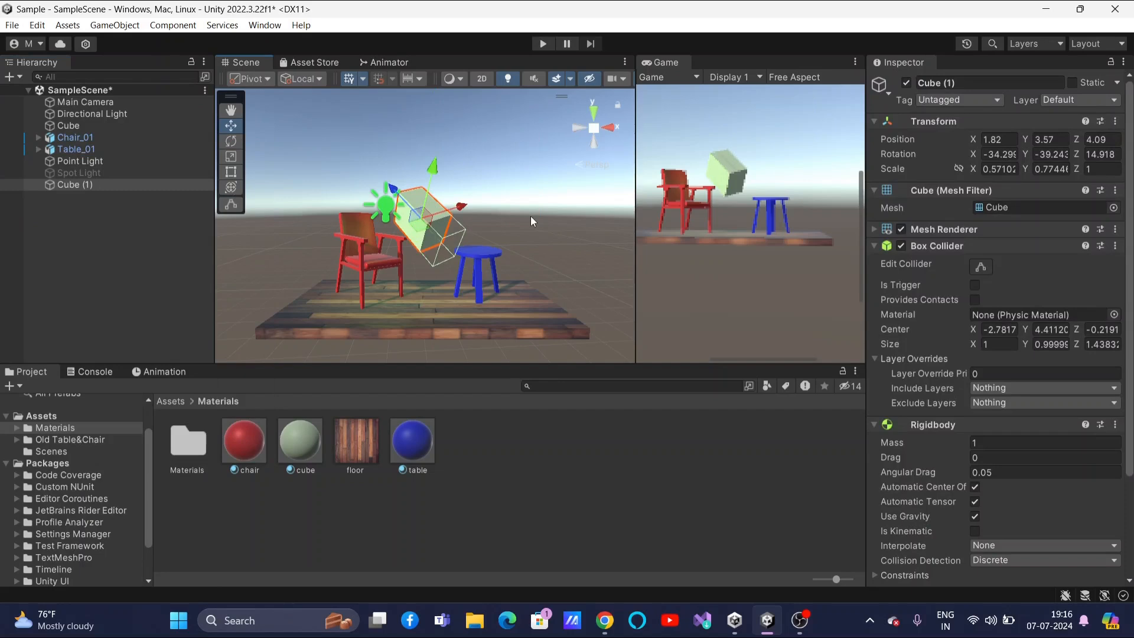
key(alt+Tab)
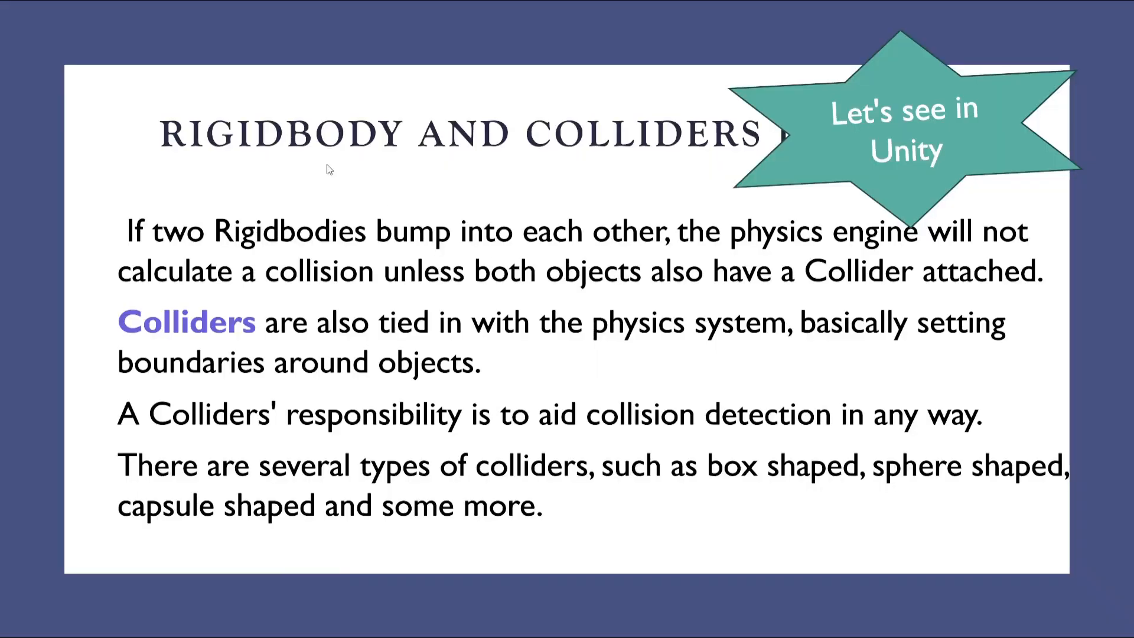
key(Right)
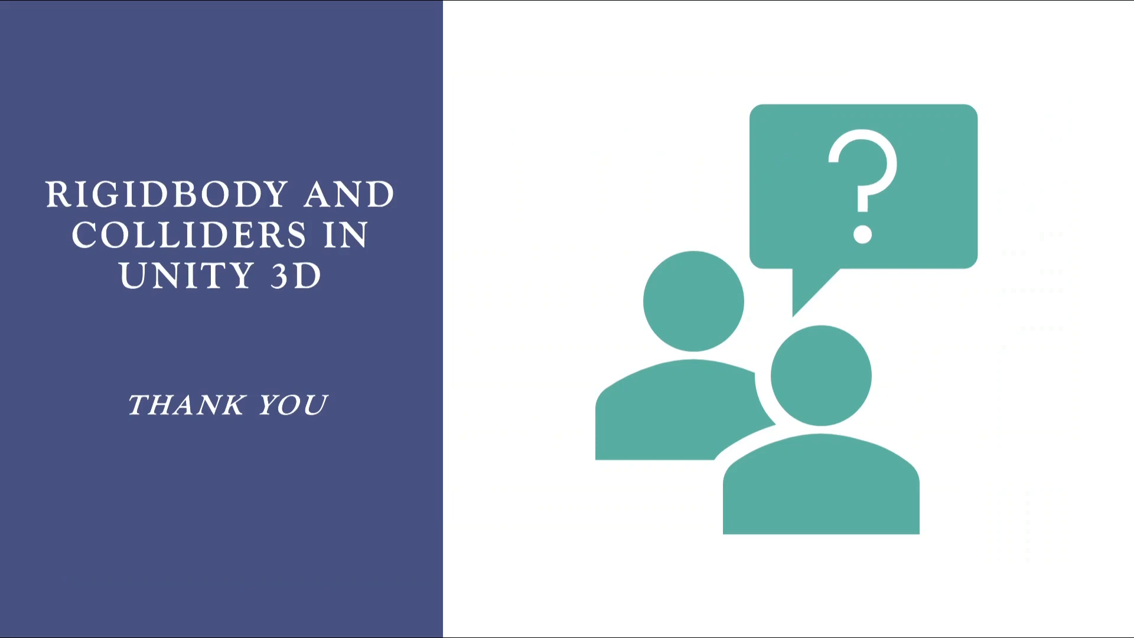